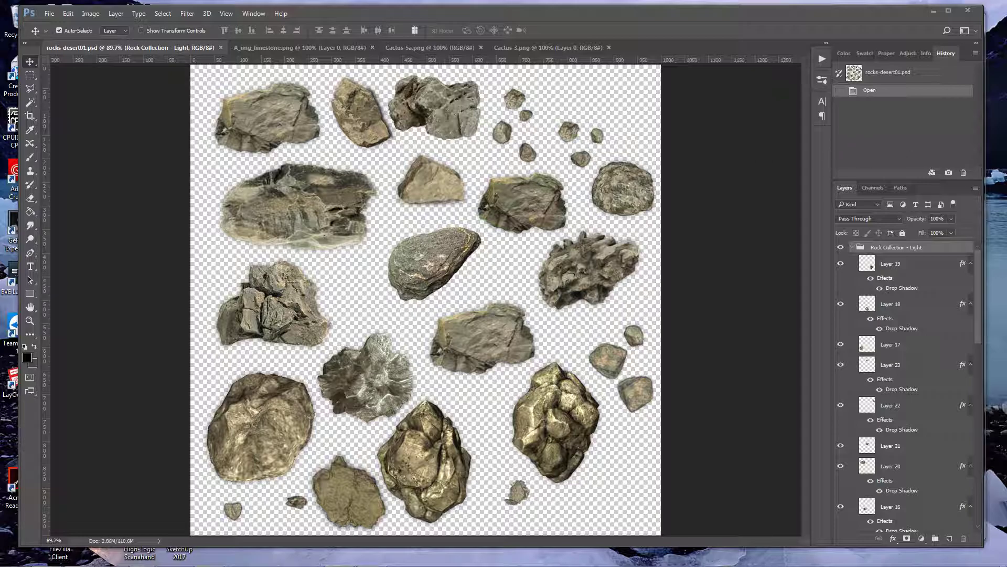
# Switch from Photoshop to the Explorer window showing the Floral folder.
pyautogui.hotkey('alt', 'Tab')
pyautogui.hotkey('alt', 'Tab')
pyautogui.hotkey('alt', 'Tab')
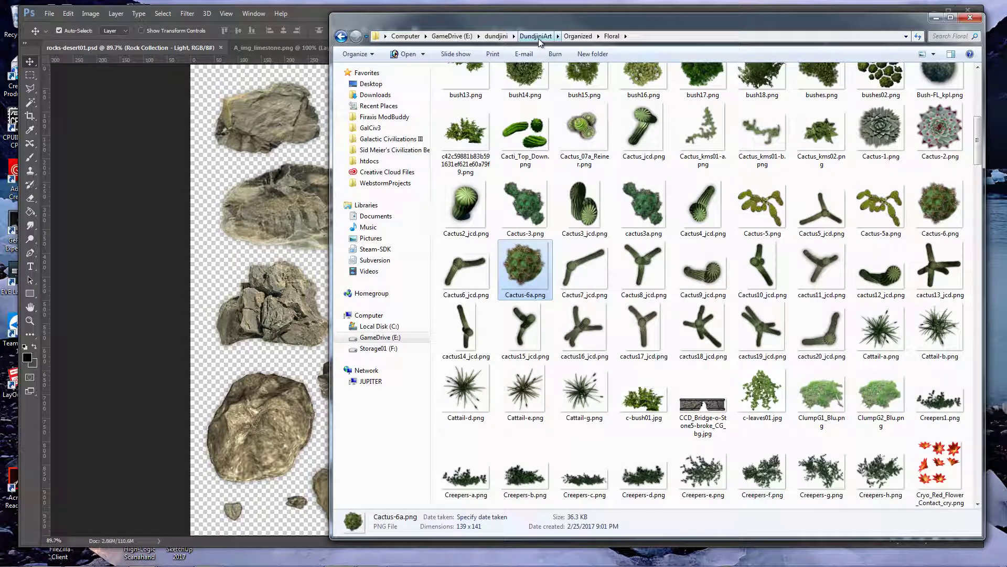
# Browse the 83 rock images in the Organized > rocks folder, then return to Photoshop.
pyautogui.click(578, 36)
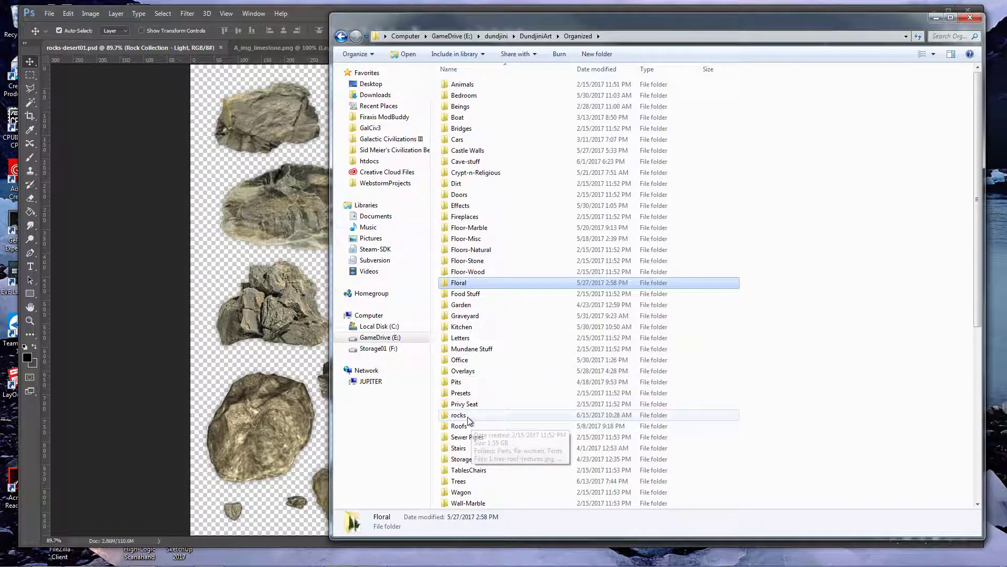
pyautogui.doubleClick(469, 414)
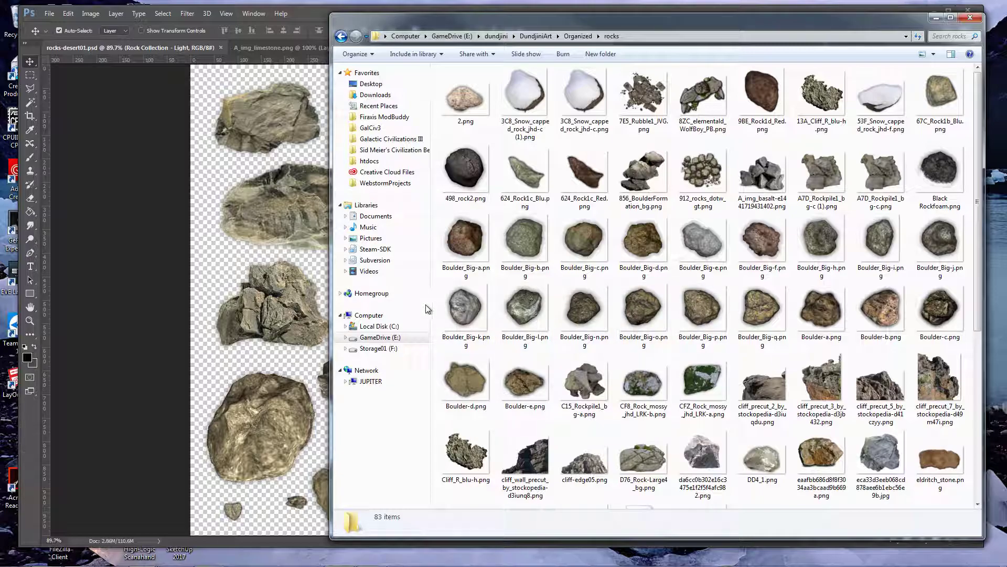
pyautogui.click(202, 180)
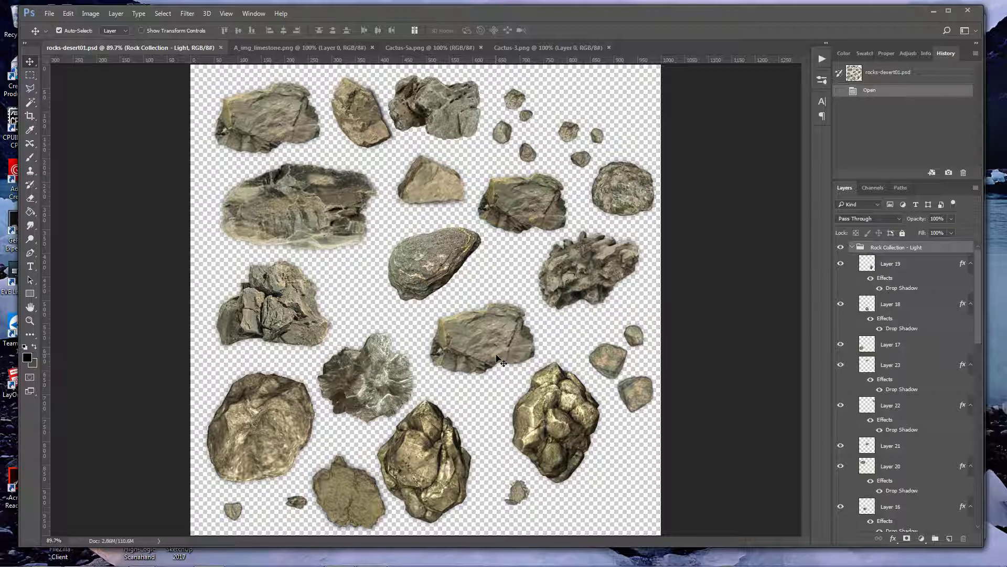
pyautogui.hotkey('alt', 'Tab')
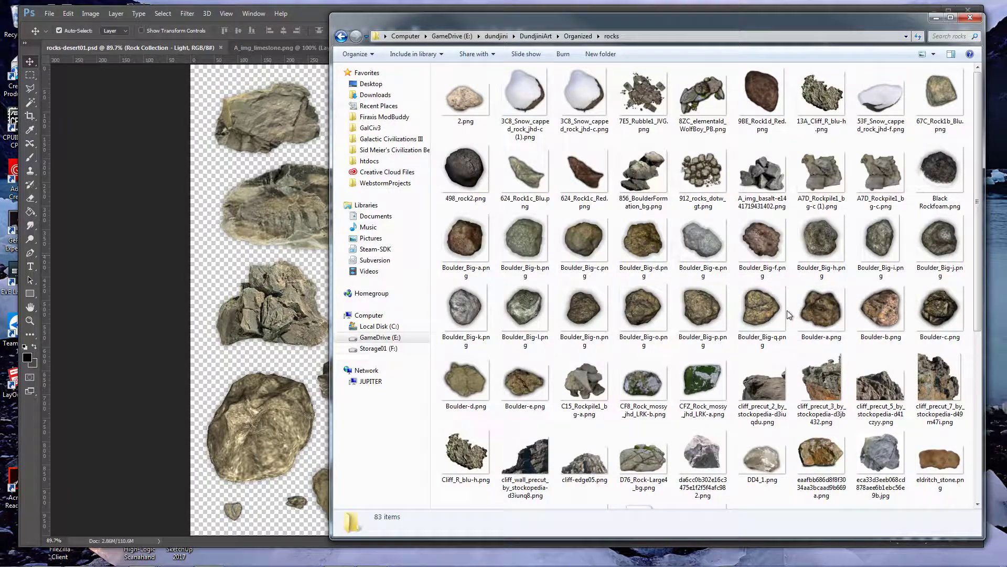
pyautogui.scroll(-5, 790, 315)
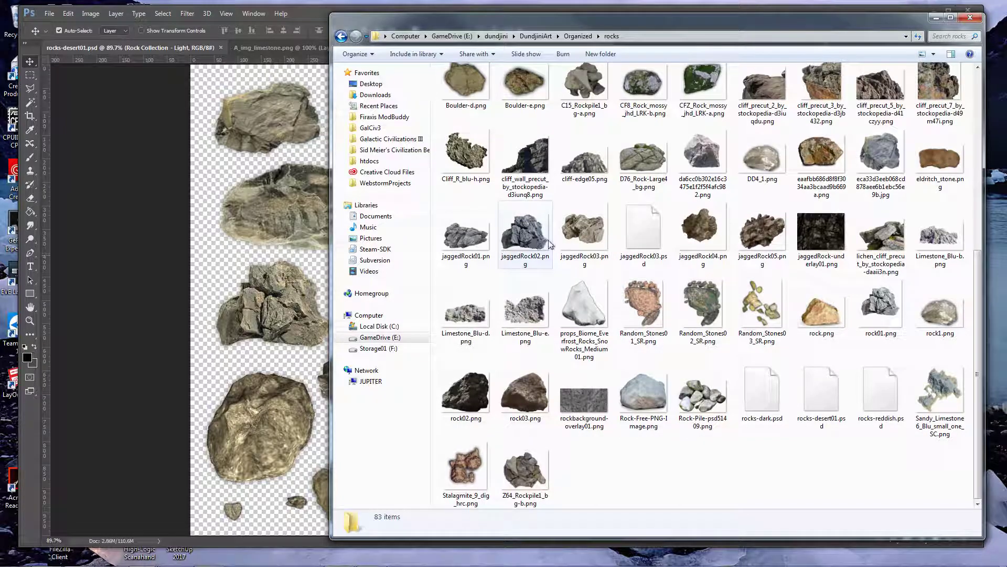
pyautogui.click(216, 163)
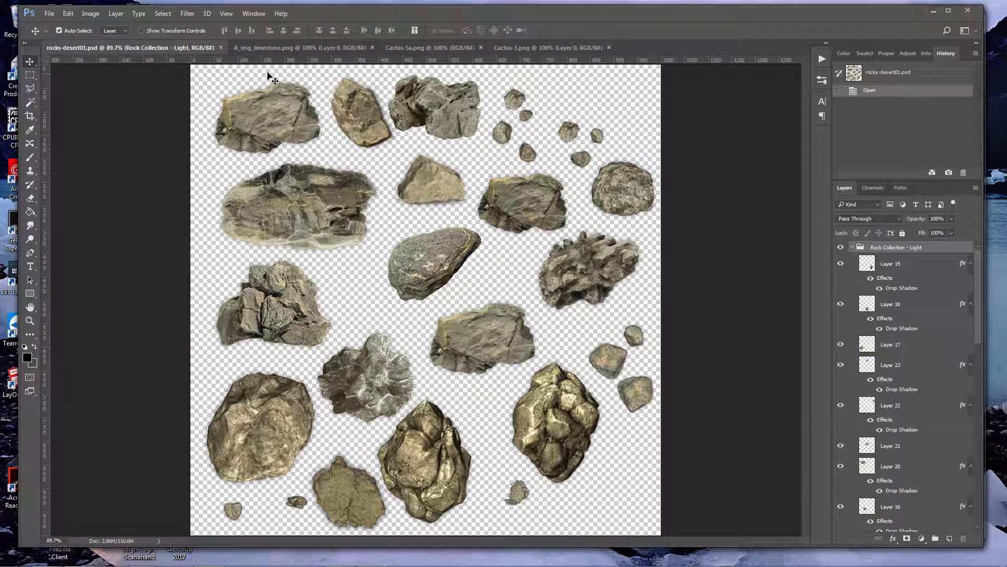
# Look over the A_img_limestone.png rocks, then go back to rocks-desert01.psd.
pyautogui.click(273, 48)
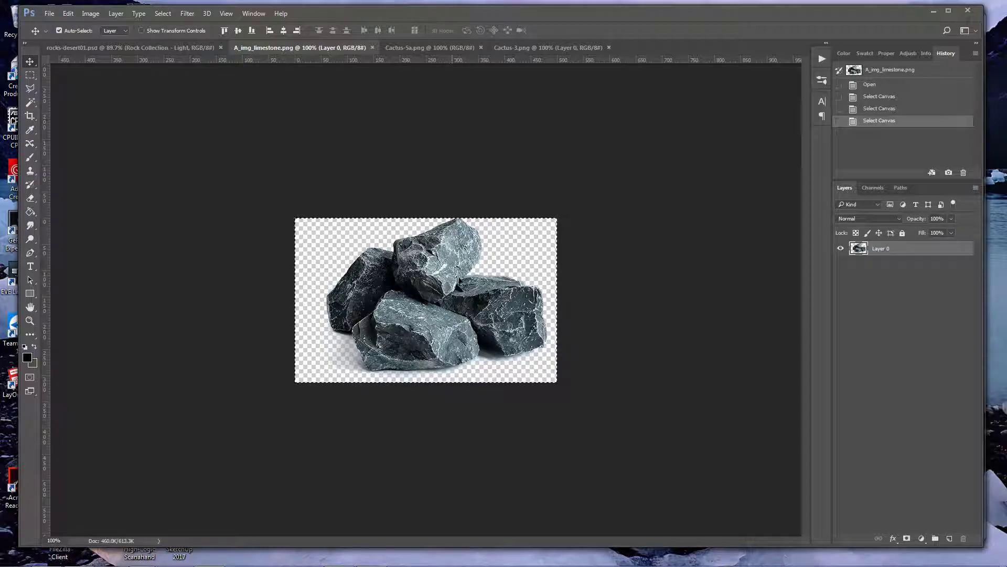
pyautogui.click(468, 283)
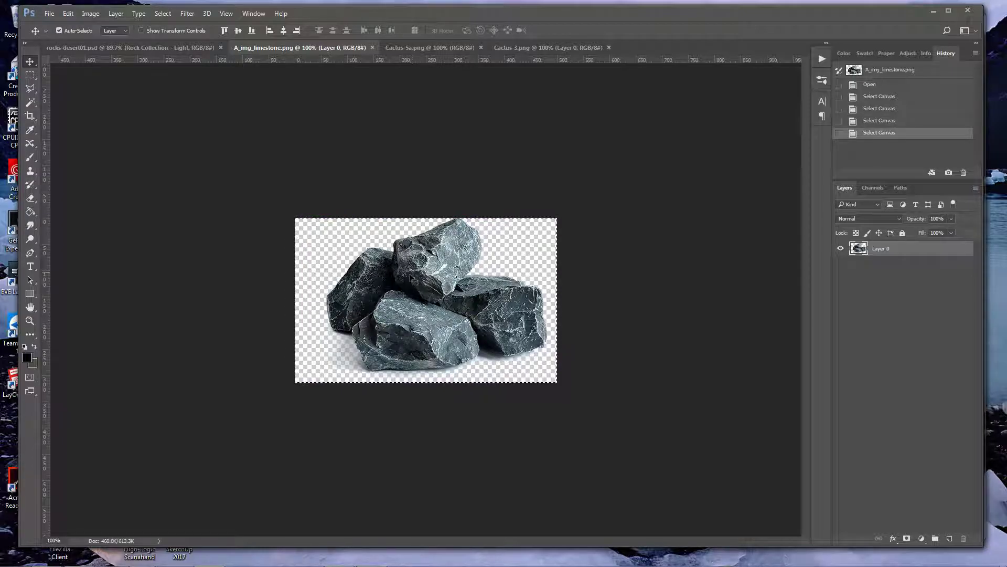
pyautogui.click(79, 46)
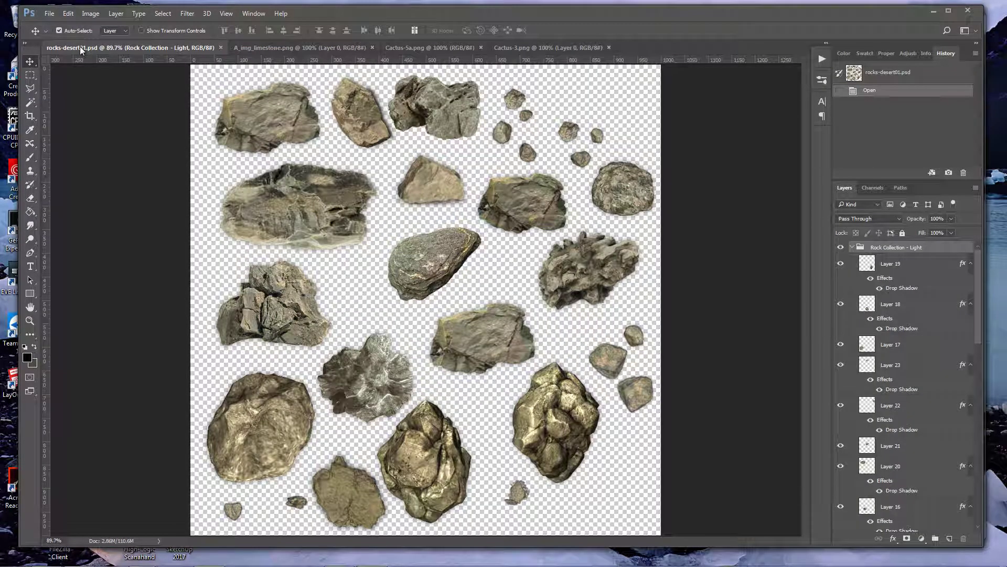
# Open rocks-dark.psd and rocks-reddish.psd from DundjiniArt > Organized > rocks.
pyautogui.click(51, 14)
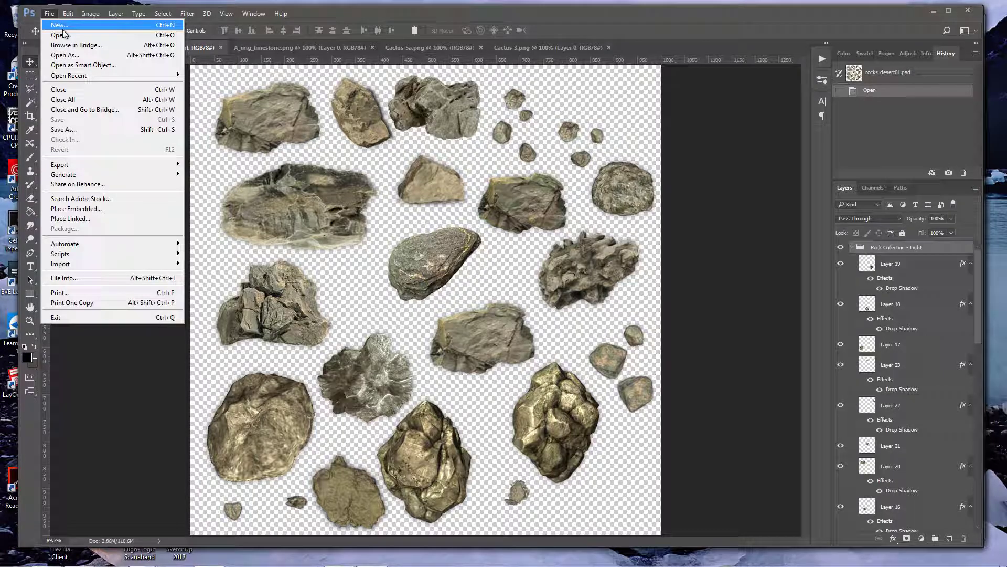
pyautogui.click(60, 35)
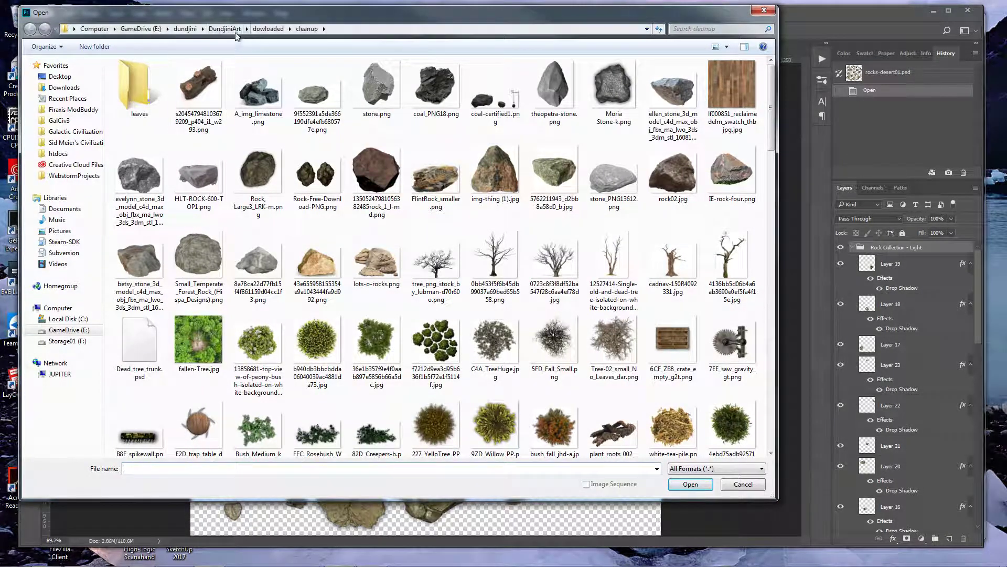
pyautogui.click(231, 30)
pyautogui.doubleClick(139, 88)
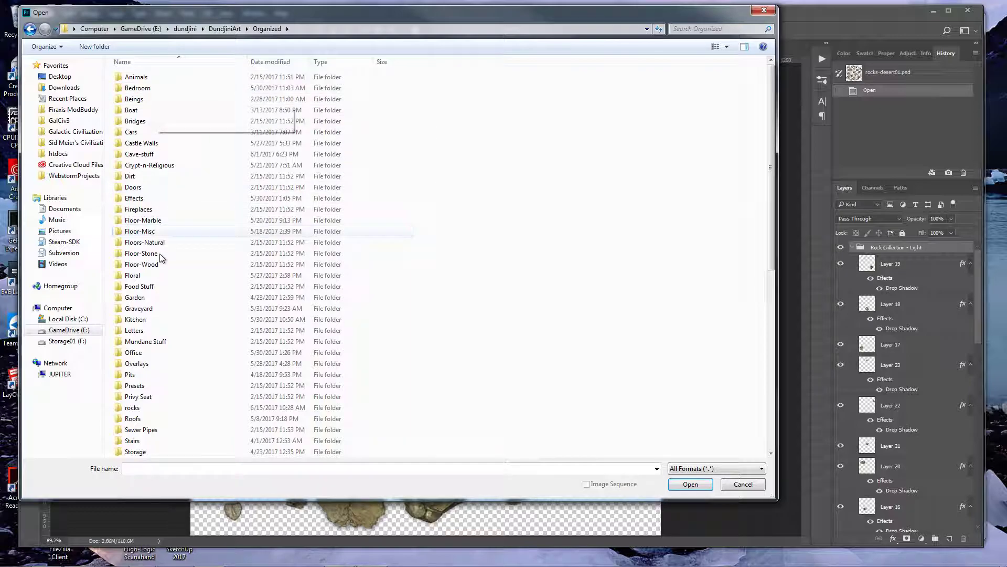
pyautogui.doubleClick(134, 408)
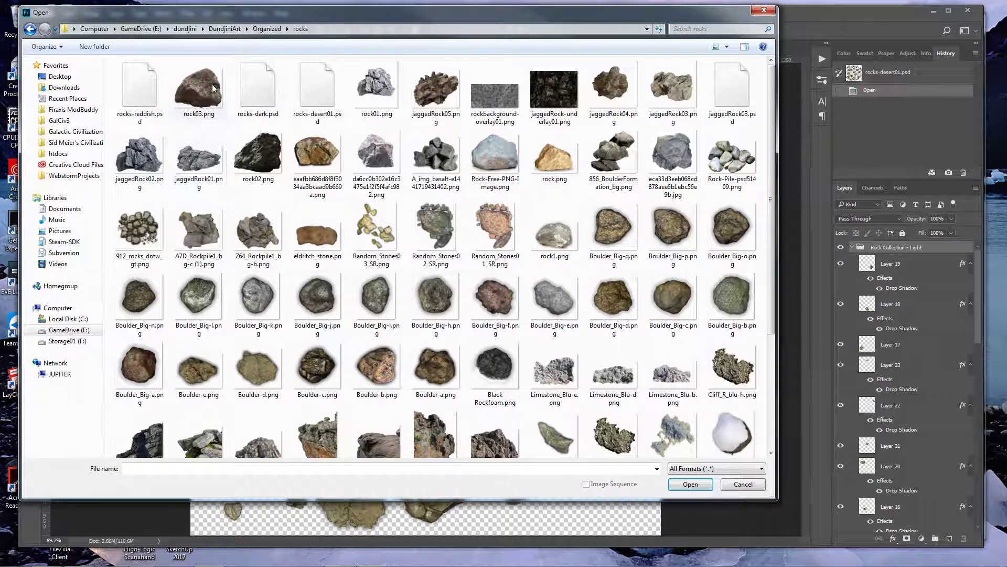
pyautogui.click(257, 86)
pyautogui.keyDown('ctrl'); pyautogui.click(167, 93); pyautogui.keyUp('ctrl')
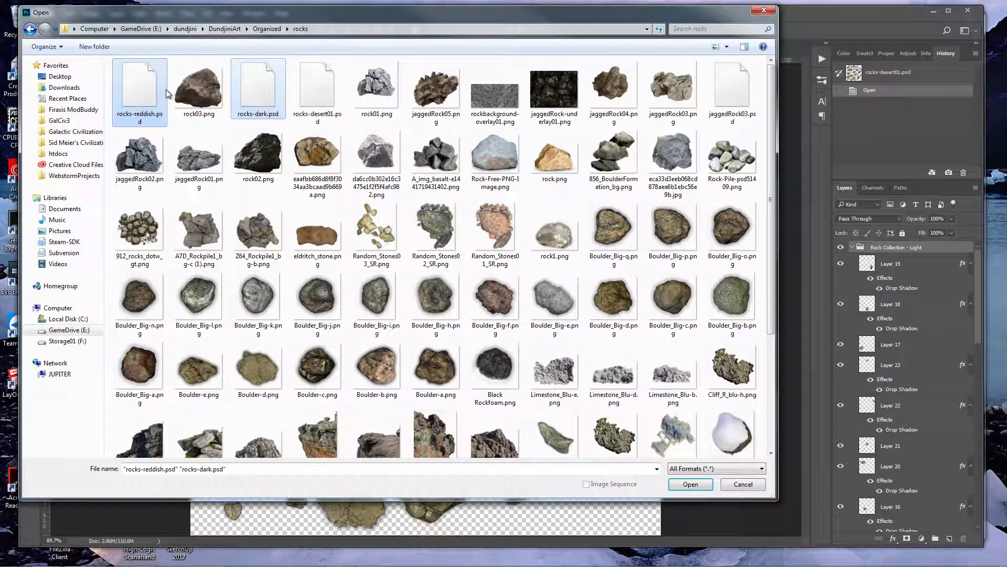
pyautogui.click(695, 484)
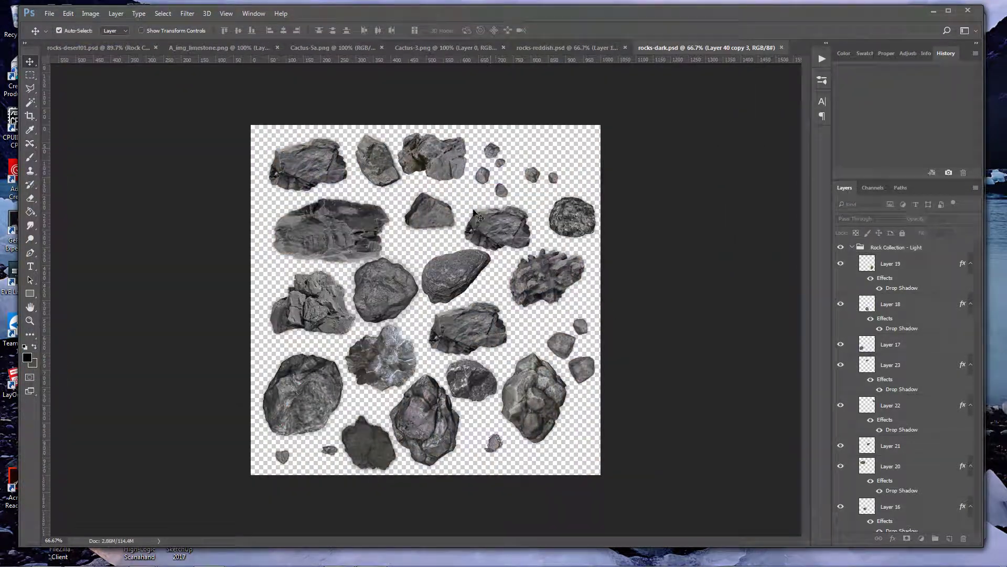
# View rocks-reddish.psd and A_img_limestone.png, then start a new document with Ctrl+N.
pyautogui.click(568, 47)
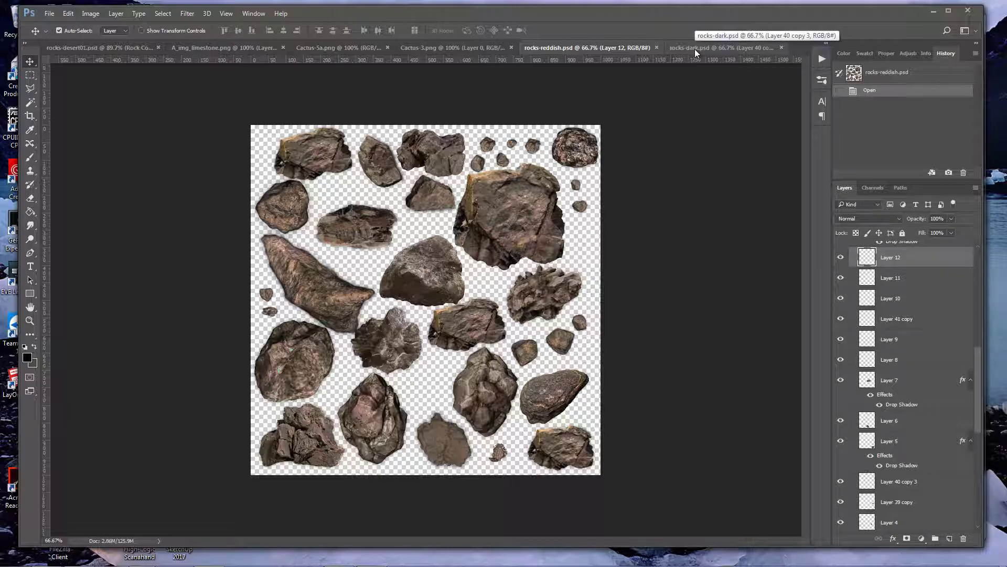
pyautogui.click(213, 48)
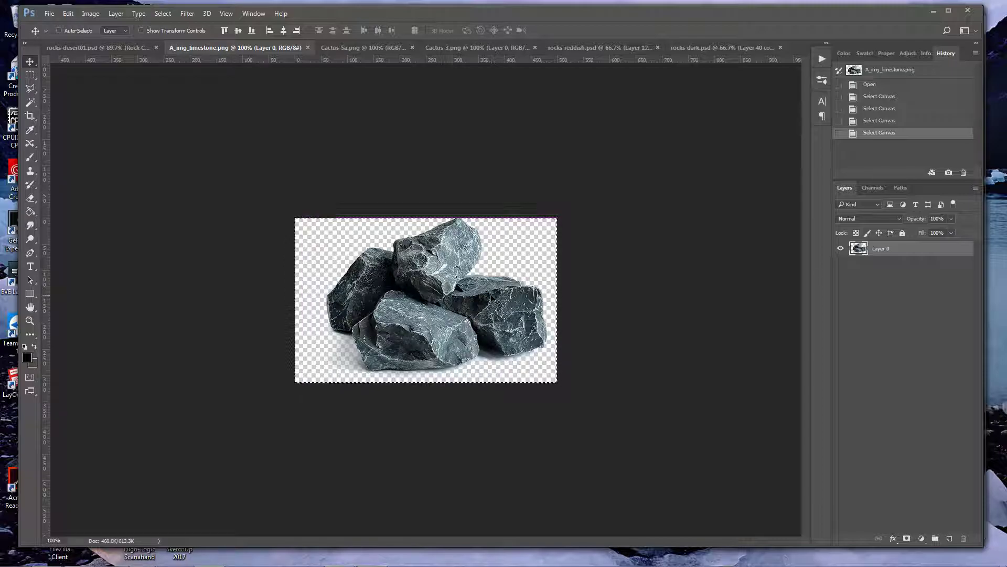
pyautogui.hotkey('ctrl', 'n')
# Create a 1500x1500 document with the limestone rocks near the bottom and no Background layer.
pyautogui.click(324, 208)
pyautogui.click(657, 409)
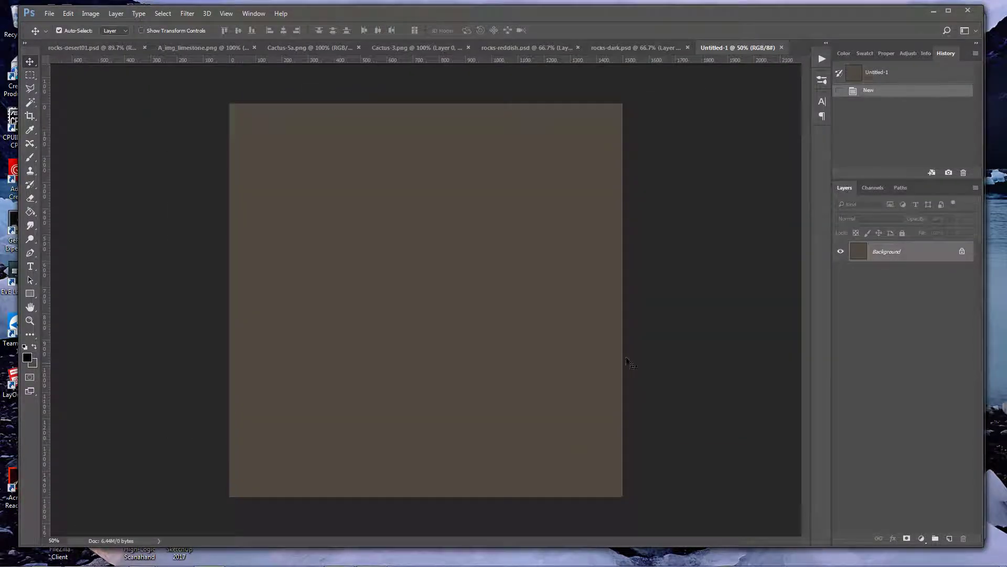
pyautogui.click(189, 51)
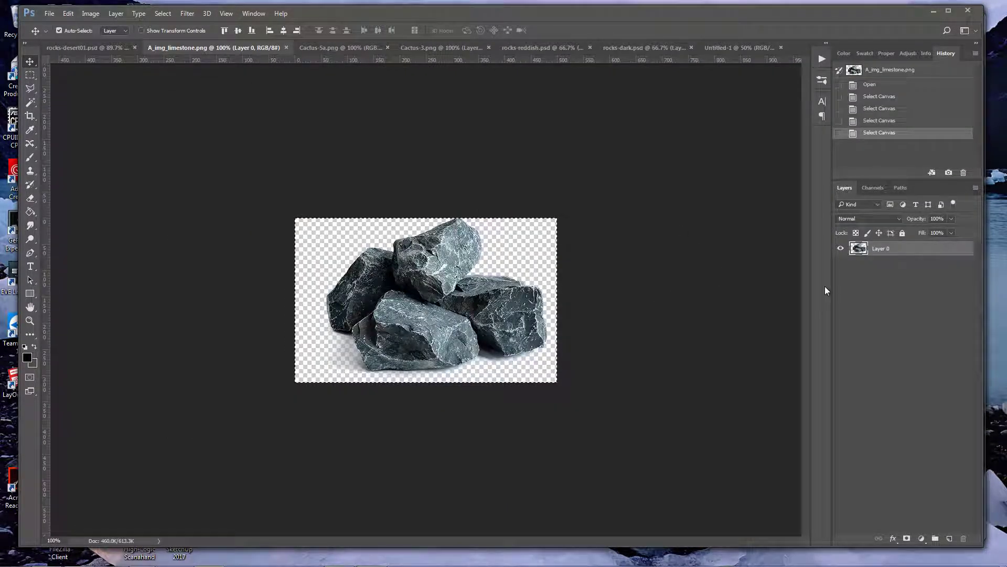
pyautogui.moveTo(859, 250); pyautogui.dragTo(457, 266)
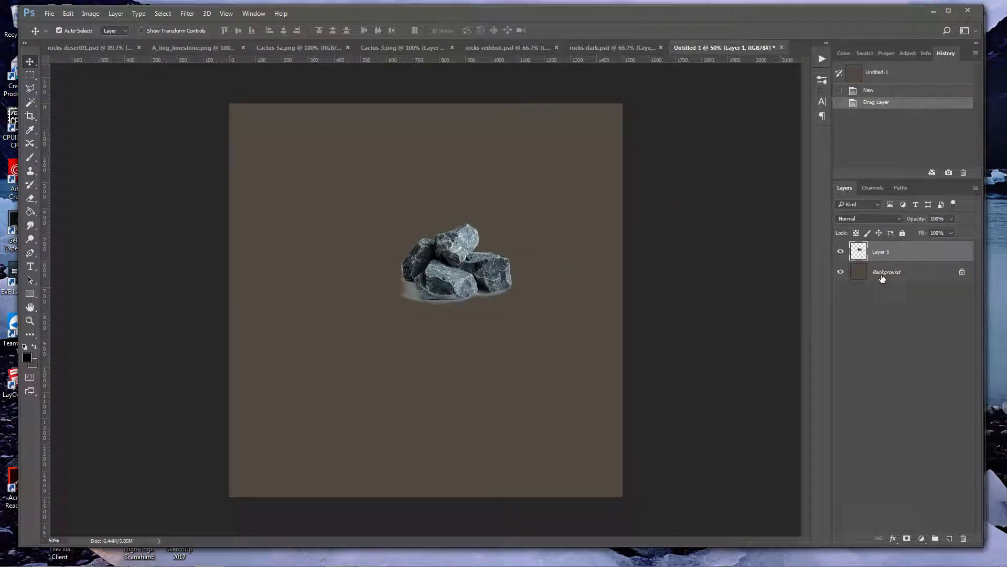
pyautogui.click(881, 278)
pyautogui.click(963, 541)
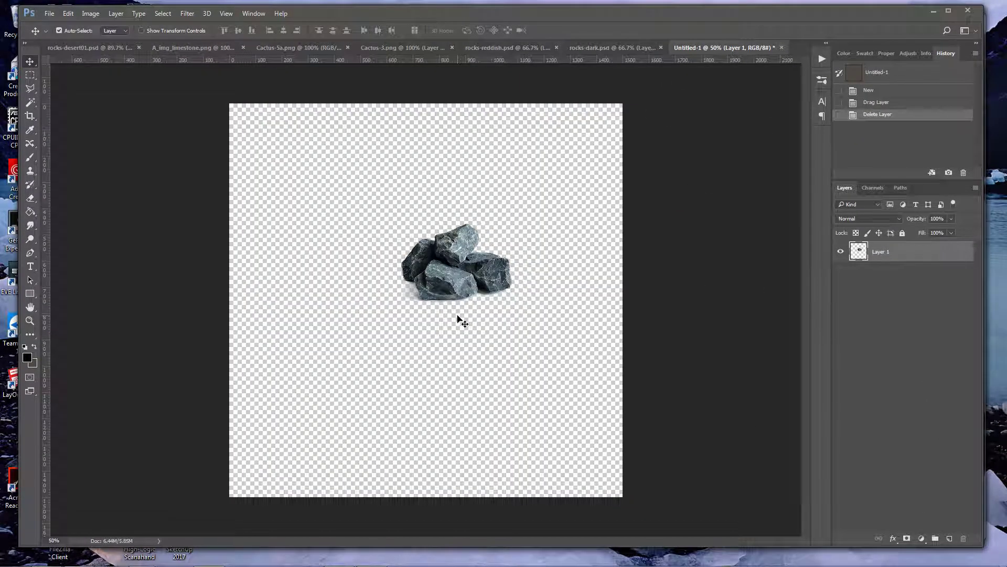
pyautogui.moveTo(467, 276); pyautogui.dragTo(477, 418)
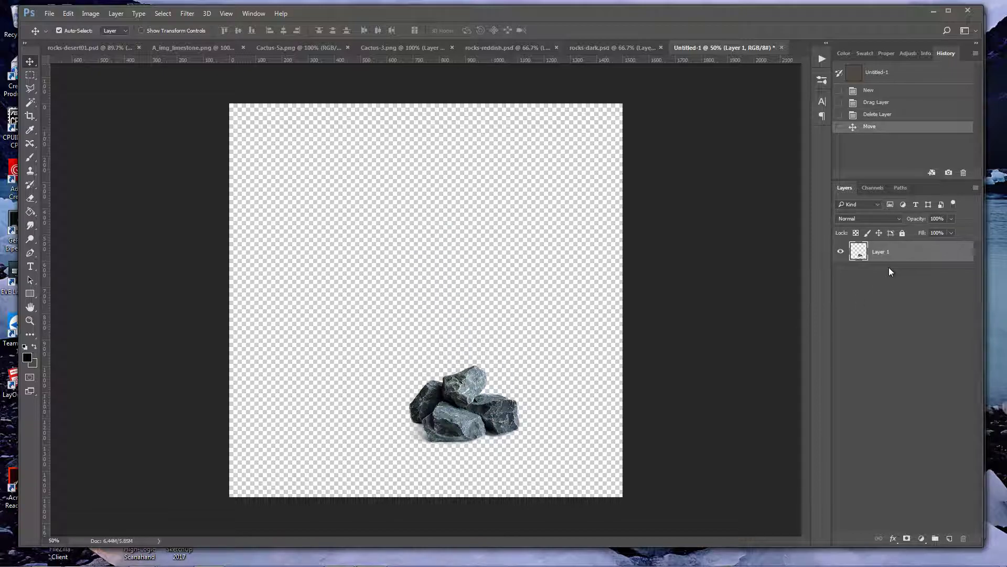
# Rename the limestone rock layer to 'Base'.
pyautogui.doubleClick(883, 252)
pyautogui.write('Base')
pyautogui.press('Return')
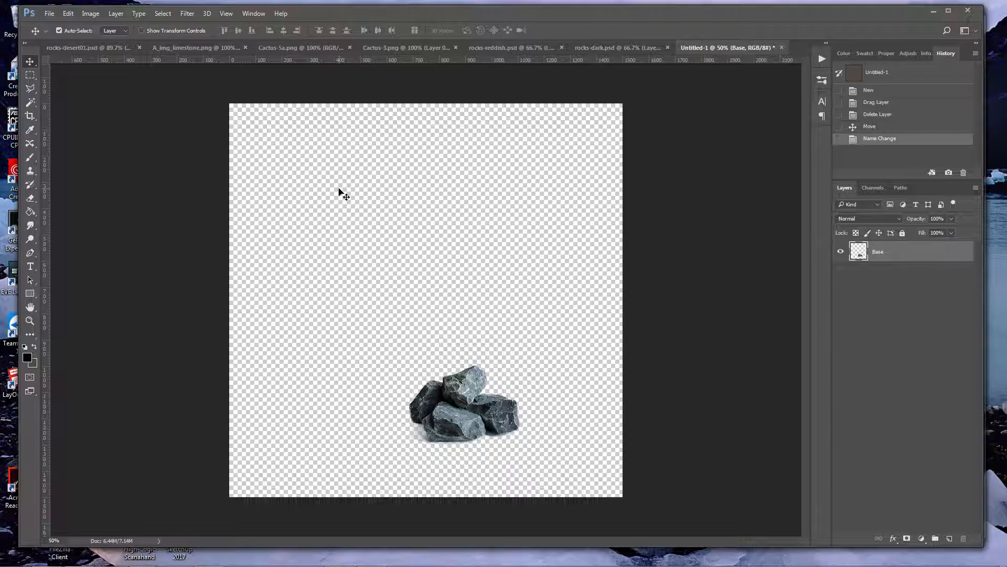
pyautogui.click(49, 13)
# Open the long-named rust boulder image, Boulder_Big-a.png and 624_Rock1c_Blu.png together.
pyautogui.click(63, 35)
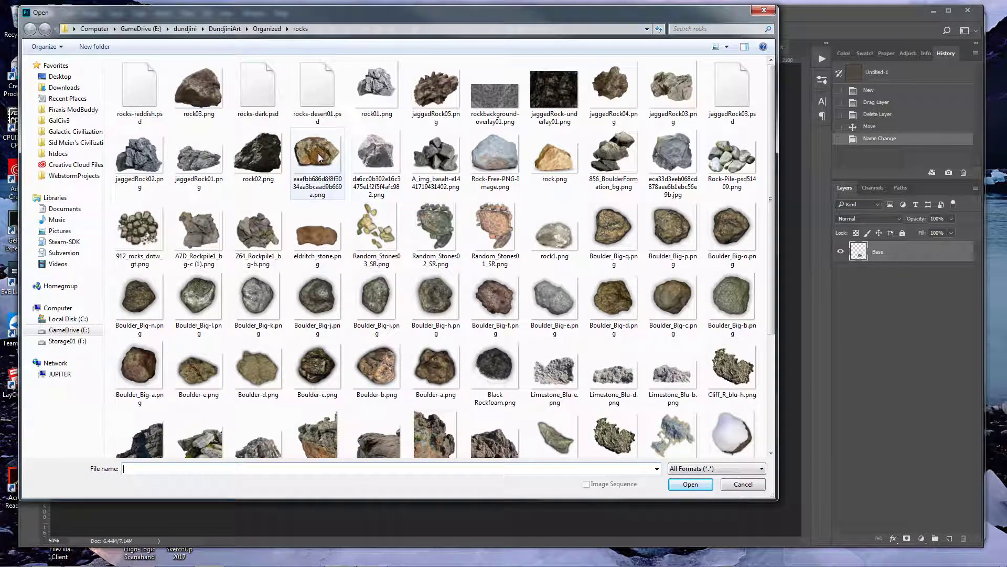
pyautogui.click(338, 173)
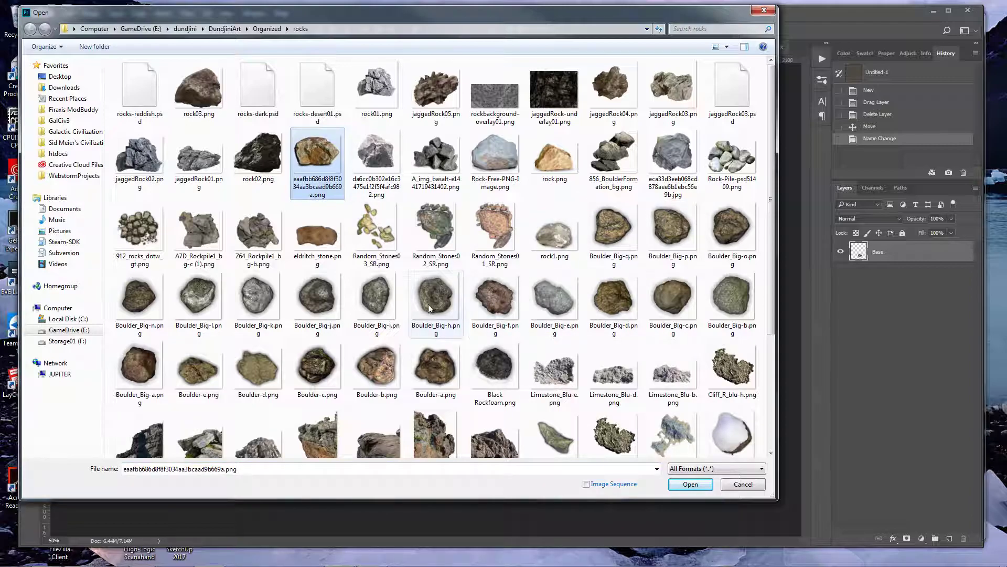
pyautogui.keyDown('ctrl'); pyautogui.click(143, 357); pyautogui.keyUp('ctrl')
pyautogui.scroll(-3, 481, 252)
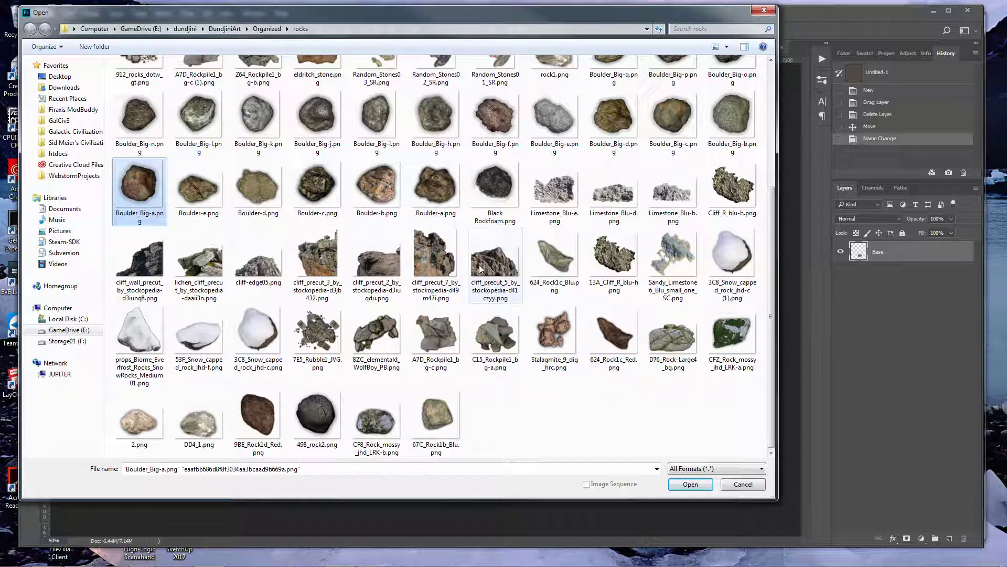
pyautogui.keyDown('ctrl'); pyautogui.click(556, 259); pyautogui.keyUp('ctrl')
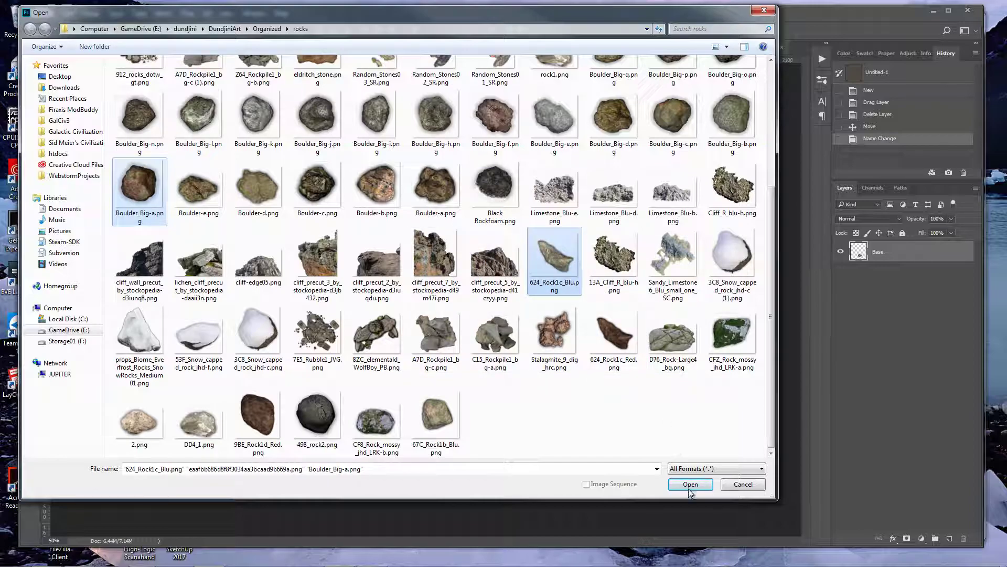
pyautogui.scroll(3, 557, 340)
pyautogui.scroll(-3, 556, 341)
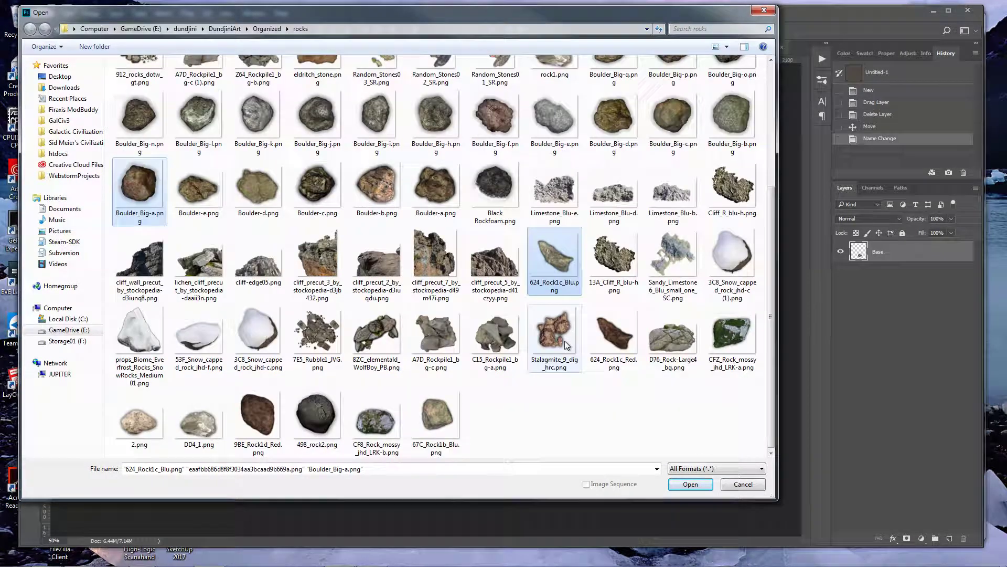
pyautogui.click(691, 484)
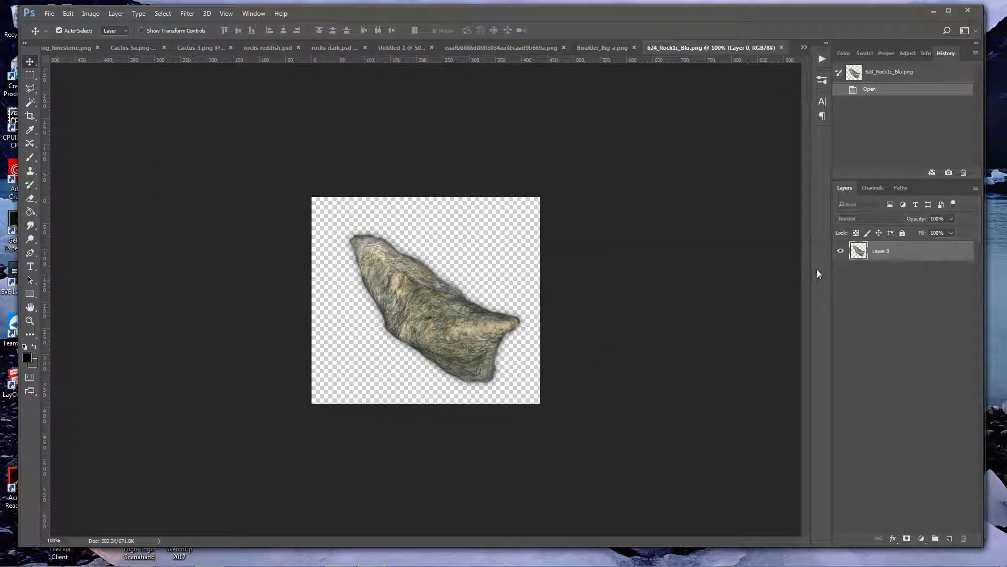
# Add the tan slab and rust boulder, shrinking the boulder to half size up-right of the slab.
pyautogui.moveTo(864, 256); pyautogui.dragTo(354, 288)
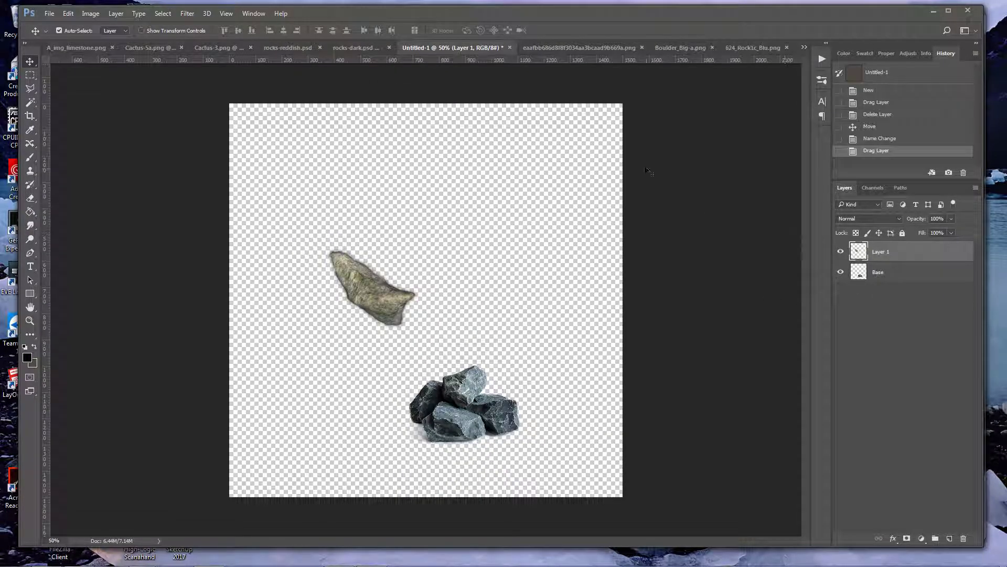
pyautogui.click(614, 47)
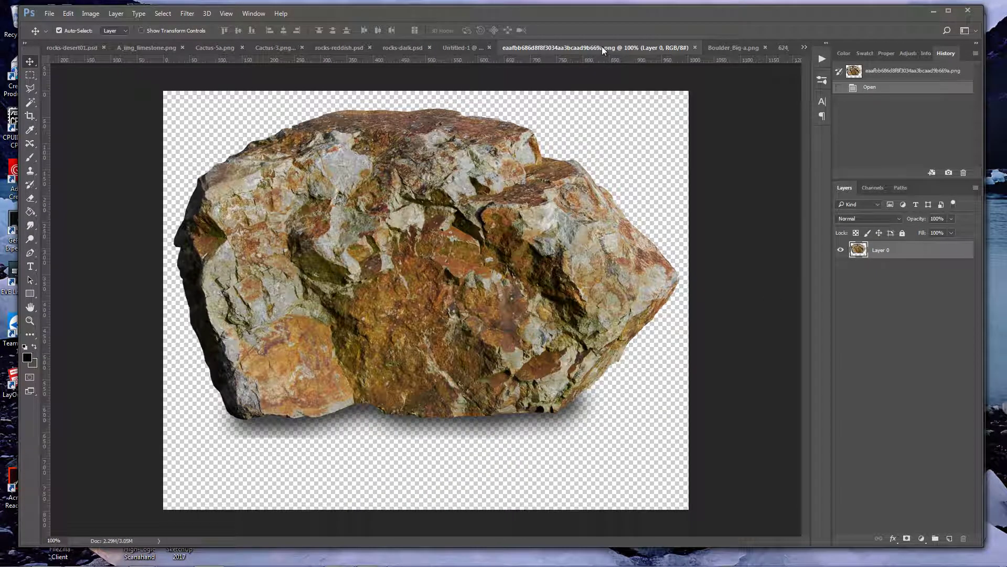
pyautogui.moveTo(857, 251); pyautogui.dragTo(483, 239)
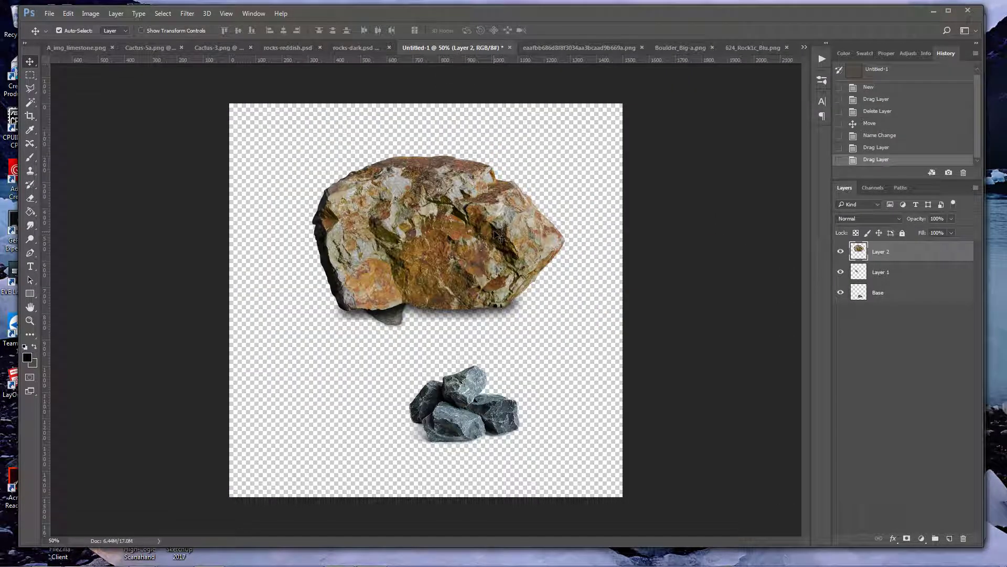
pyautogui.hotkey('ctrl', 't')
pyautogui.moveTo(565, 156); pyautogui.dragTo(438, 237)
pyautogui.moveTo(406, 273); pyautogui.dragTo(511, 216)
pyautogui.press('Return')
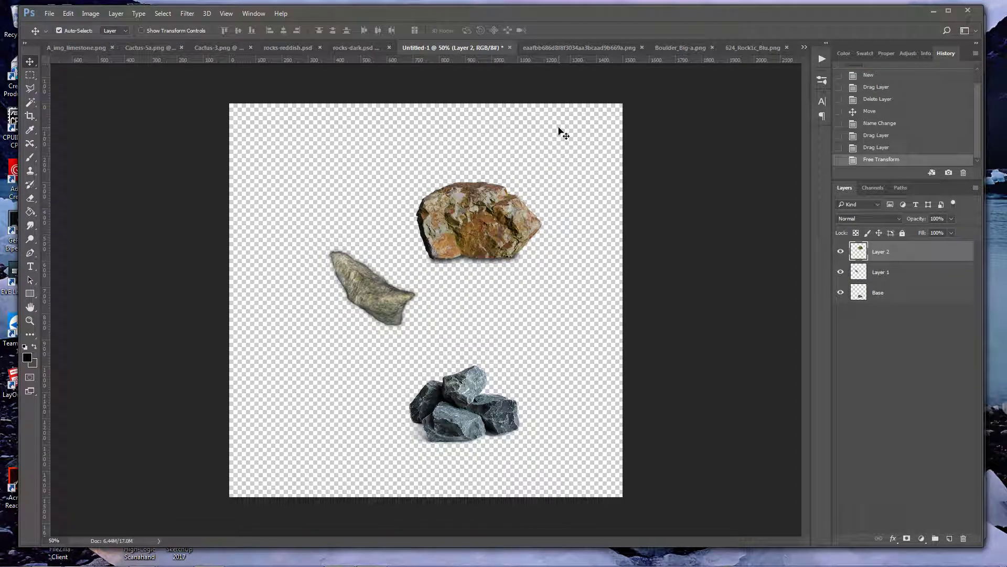
# Add a smaller Boulder_Big-a.png reddish boulder at the upper left, then select the rust boulder.
pyautogui.click(680, 48)
pyautogui.moveTo(869, 247); pyautogui.dragTo(362, 175)
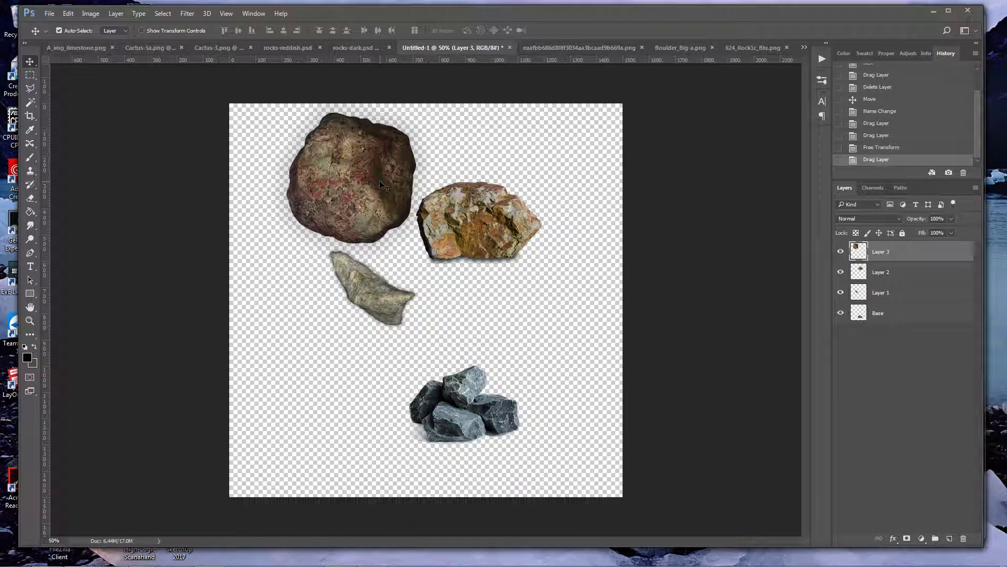
pyautogui.hotkey('ctrl', 't')
pyautogui.moveTo(436, 95); pyautogui.dragTo(395, 131)
pyautogui.press('Return')
pyautogui.moveTo(349, 195)
pyautogui.mouseDown()
pyautogui.moveTo(353, 207)
pyautogui.moveTo(331, 189)
pyautogui.mouseUp()
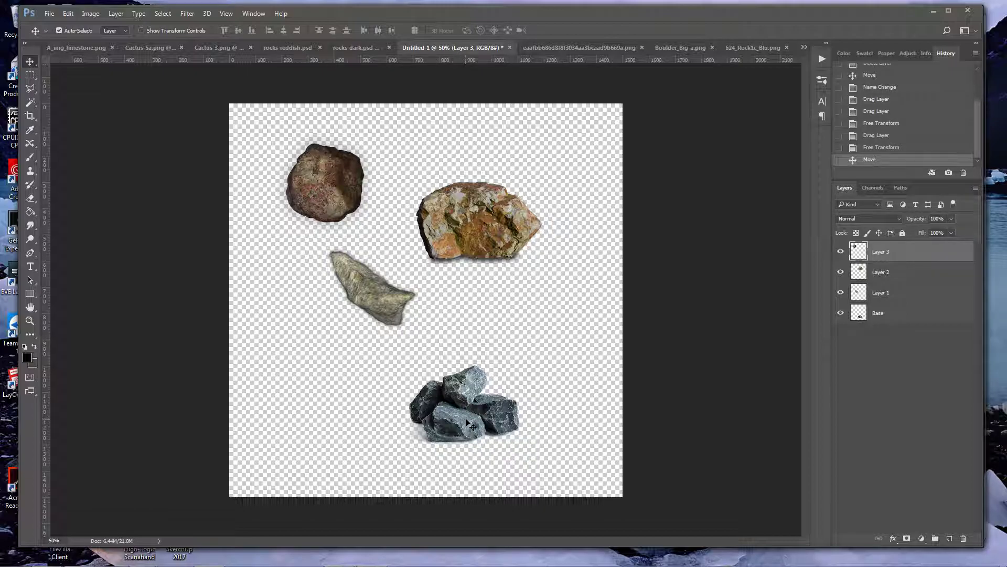
pyautogui.click(471, 217)
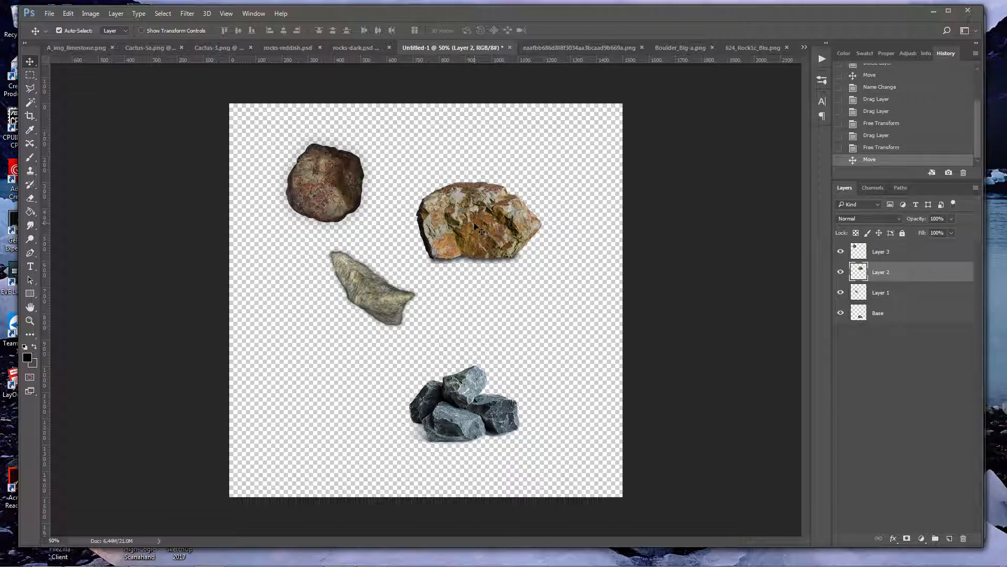
# Match Layer 2's colours to Untitled-1's Base layer at luminance 90, colour intensity 92.
pyautogui.click(91, 14)
pyautogui.moveTo(105, 39)
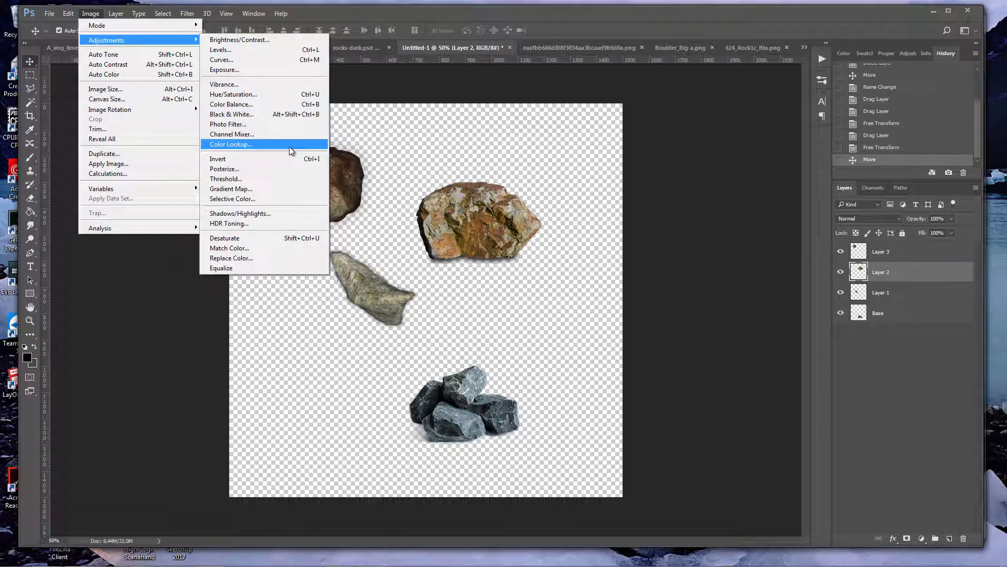
pyautogui.click(260, 249)
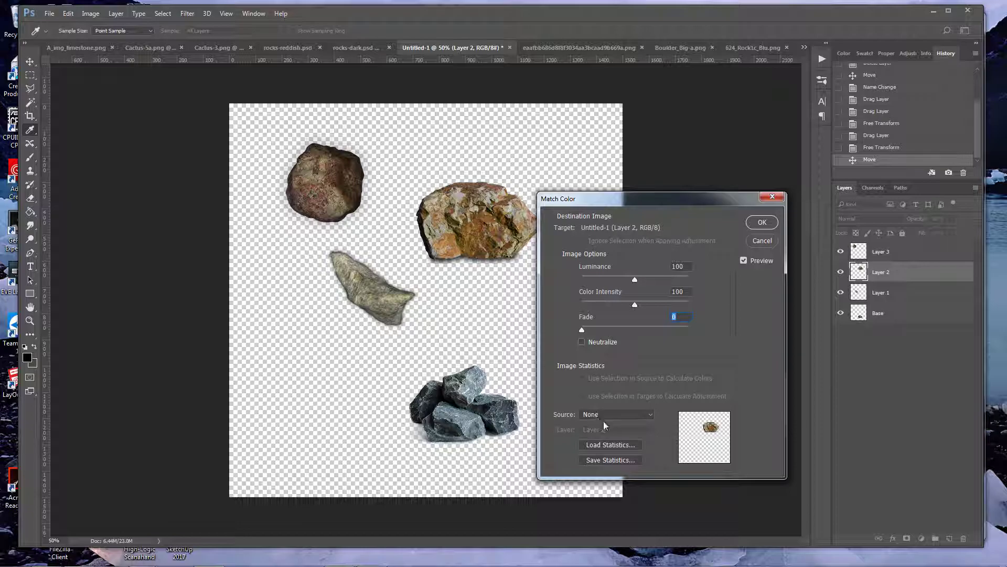
pyautogui.click(604, 415)
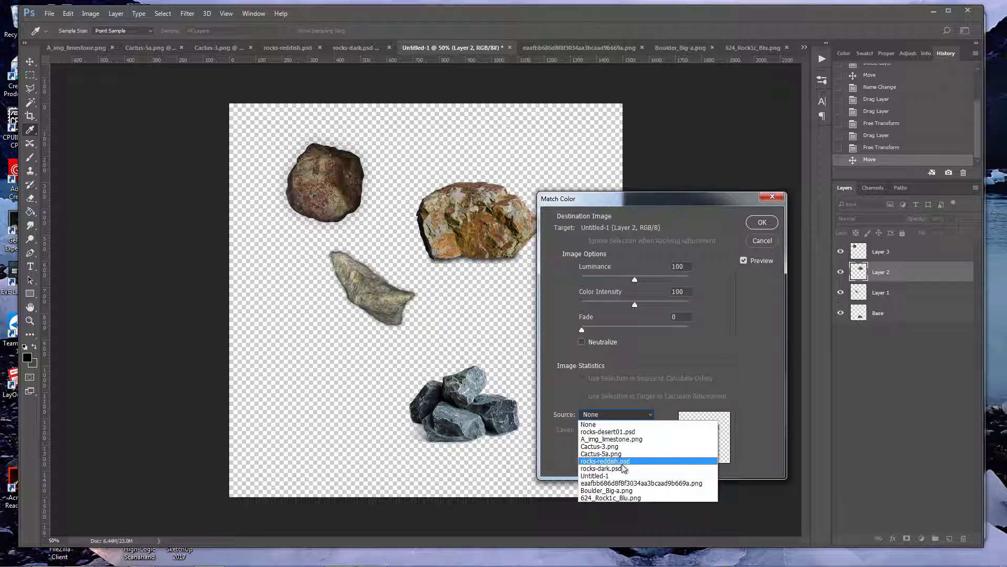
pyautogui.click(604, 475)
pyautogui.click(605, 430)
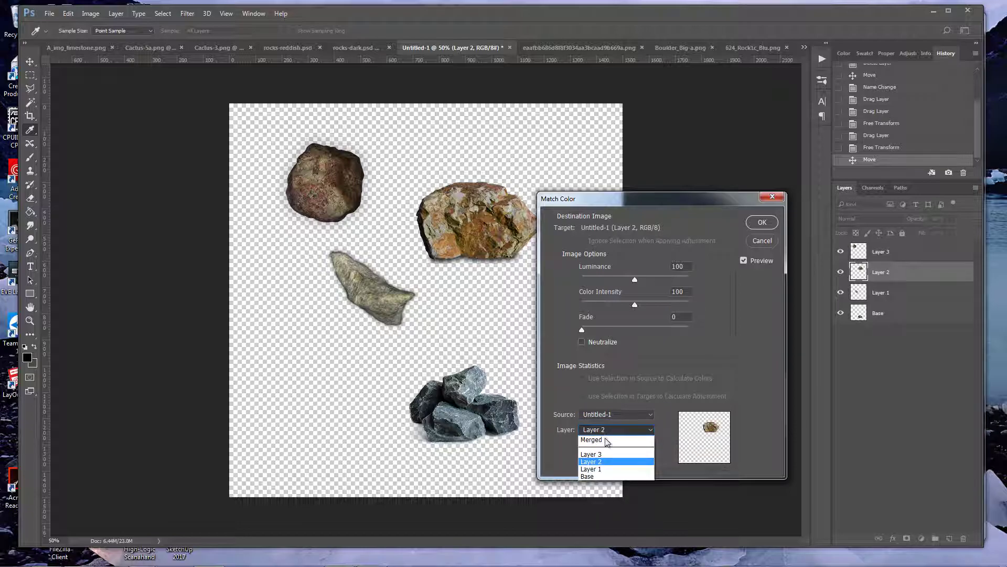
pyautogui.click(591, 477)
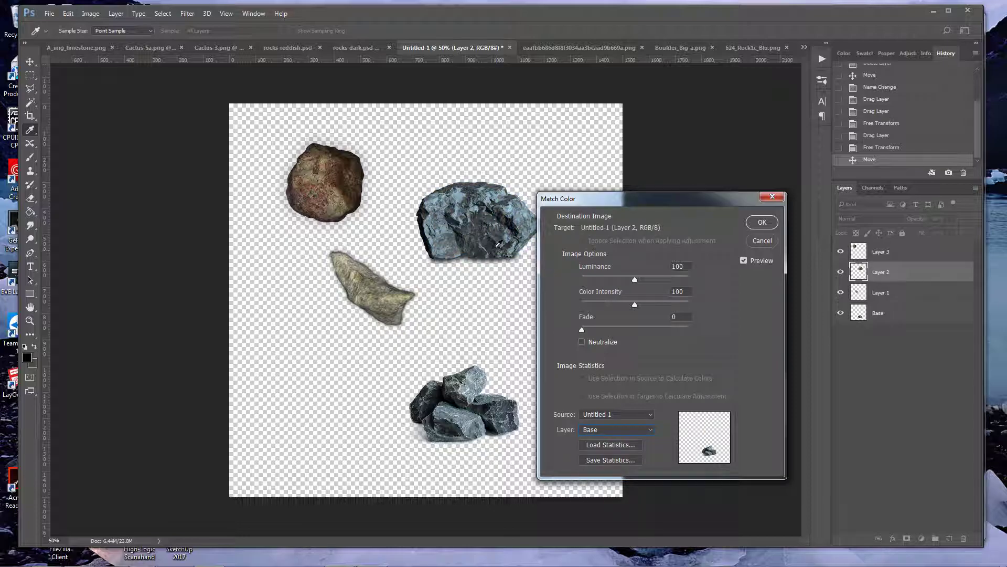
pyautogui.moveTo(636, 276); pyautogui.dragTo(630, 304)
pyautogui.moveTo(582, 330)
pyautogui.mouseDown()
pyautogui.moveTo(693, 329)
pyautogui.moveTo(575, 328)
pyautogui.mouseUp()
pyautogui.click(762, 225)
# Match the tan slab's colours to the Untitled-1 Base layer.
pyautogui.press('v')
pyautogui.click(377, 305)
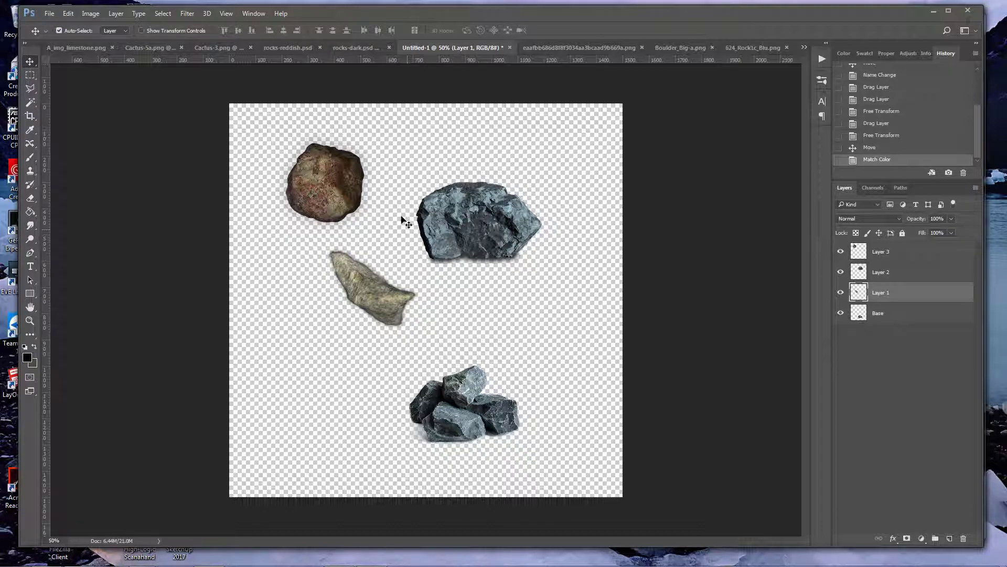
pyautogui.click(88, 14)
pyautogui.moveTo(127, 38)
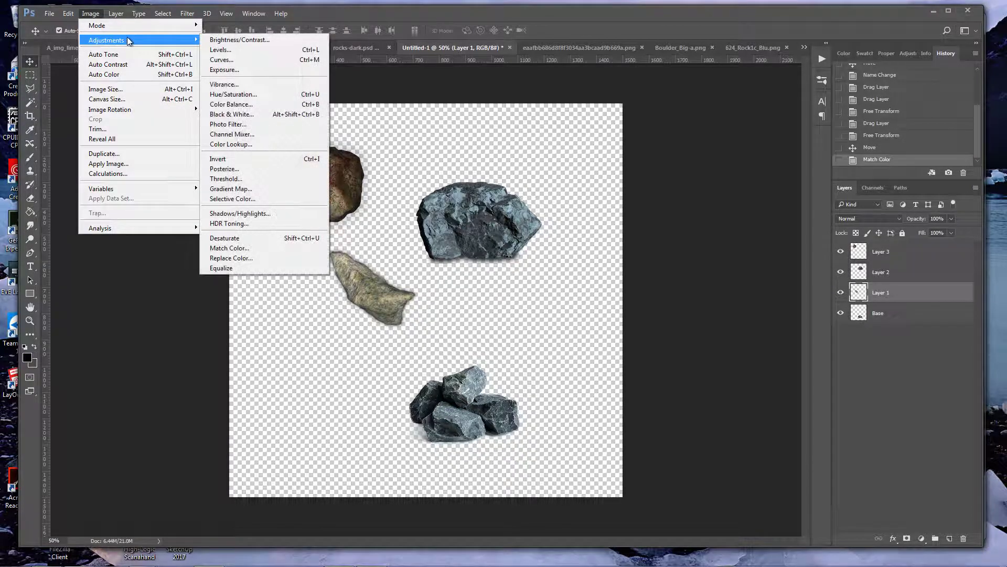
pyautogui.click(260, 248)
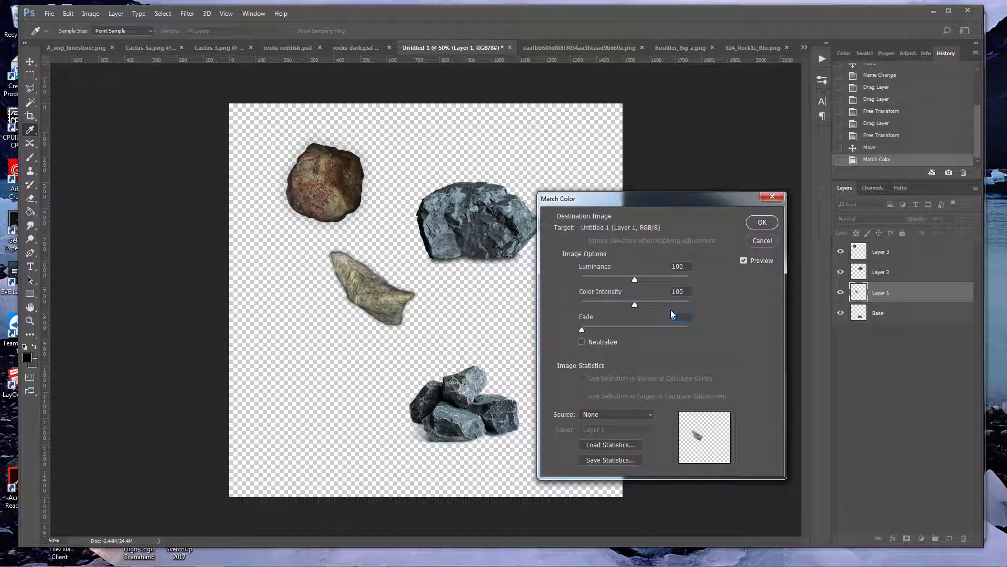
pyautogui.click(622, 415)
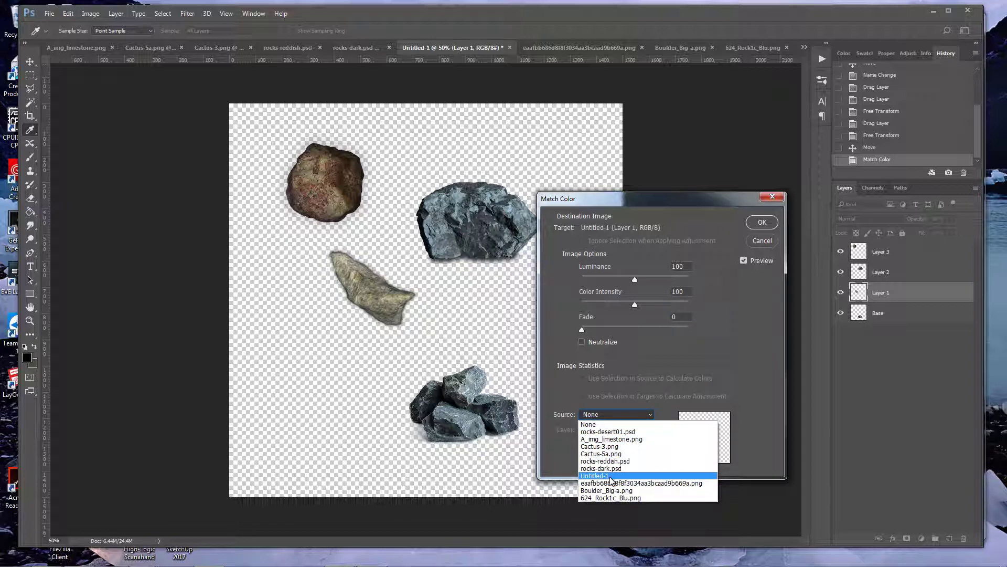
pyautogui.click(613, 471)
pyautogui.click(617, 429)
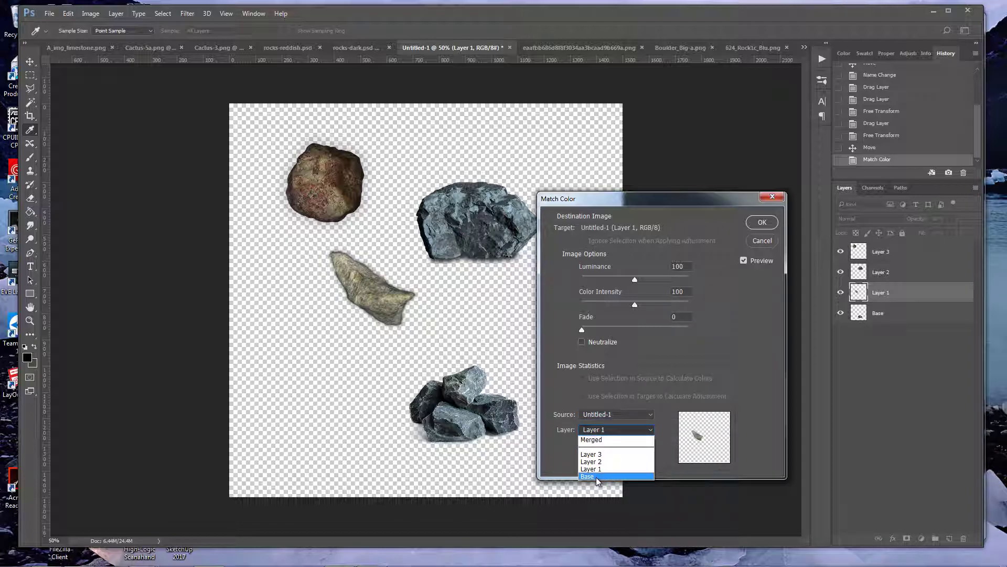
pyautogui.click(597, 478)
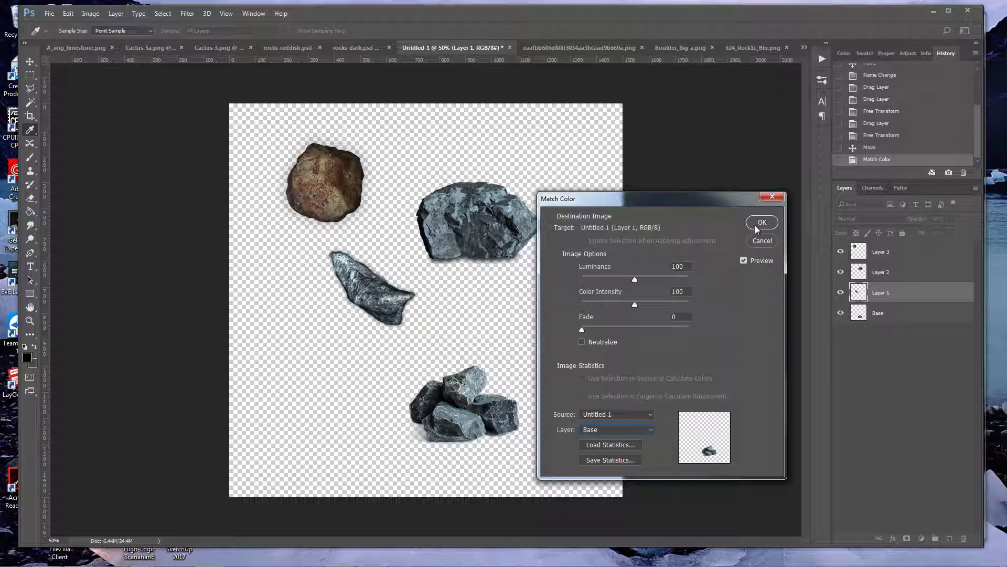
pyautogui.click(761, 223)
# Match the reddish boulder's colours to the Untitled-1 Base layer.
pyautogui.press('v')
pyautogui.click(300, 175)
pyautogui.click(91, 13)
pyautogui.moveTo(131, 40)
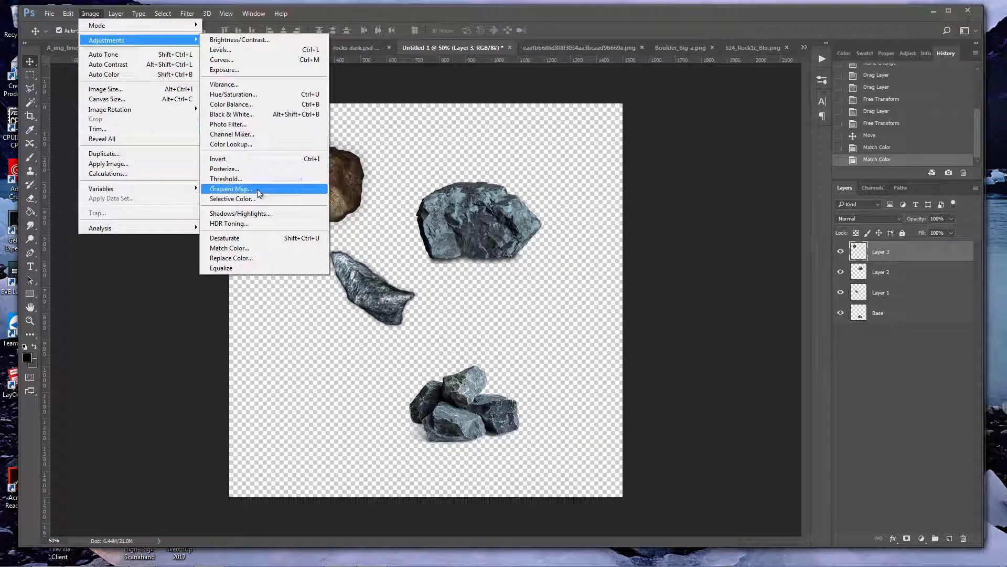
pyautogui.click(248, 248)
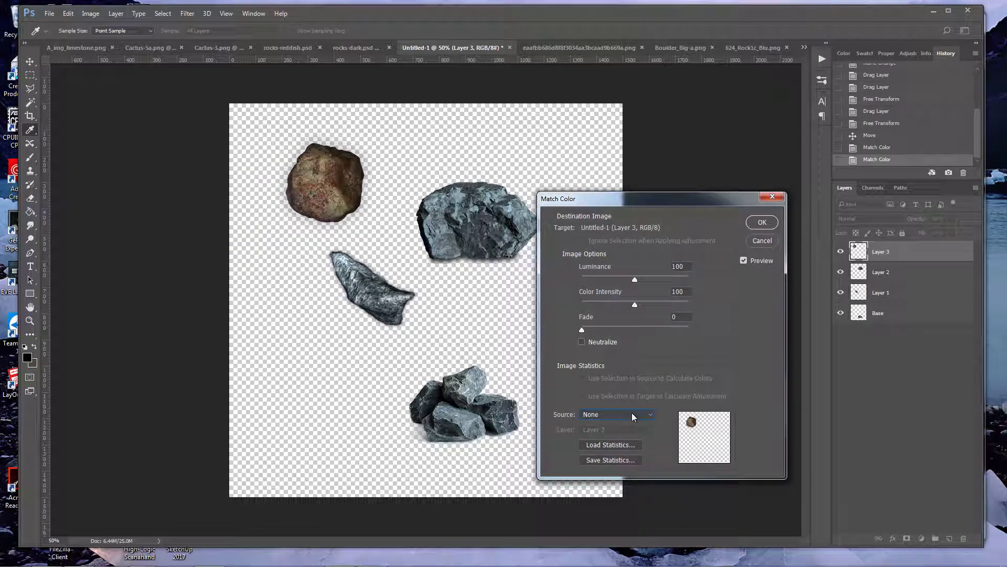
pyautogui.click(632, 412)
pyautogui.click(612, 476)
pyautogui.click(617, 429)
pyautogui.click(606, 466)
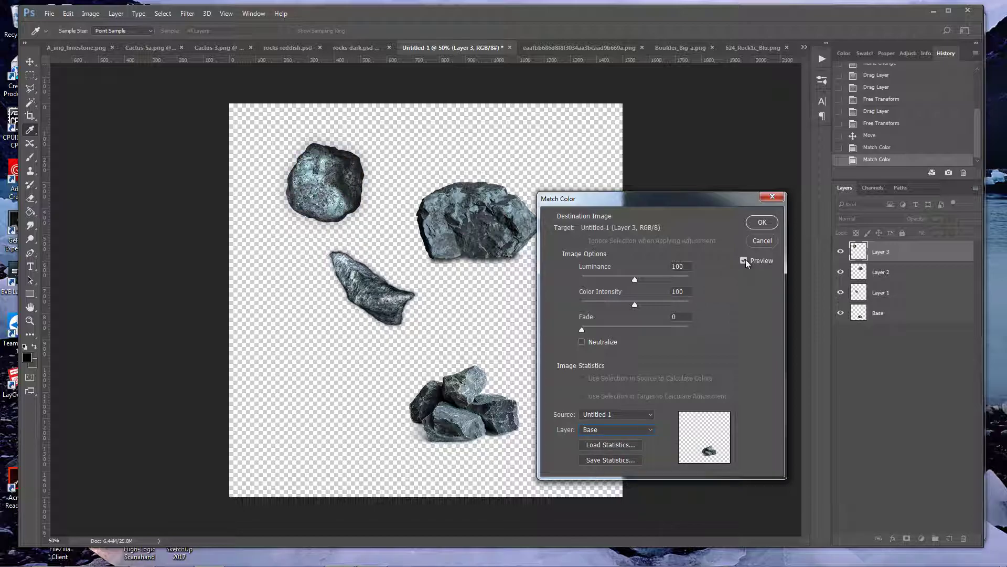
pyautogui.click(761, 223)
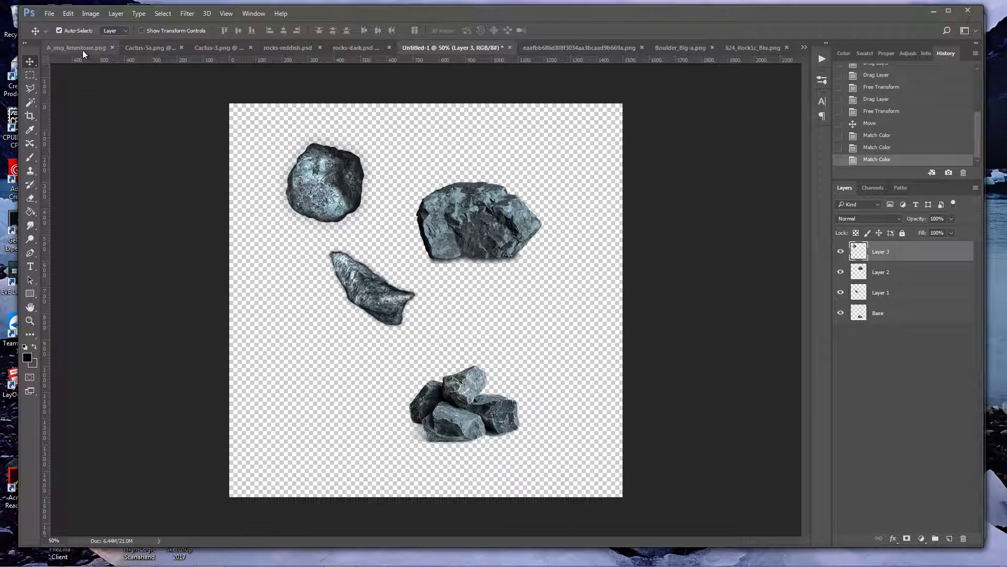
# After checking rocks-reddish.psd and rocks-dark.psd, move Untitled-1's Layer 2 rock up and right.
pyautogui.click(297, 48)
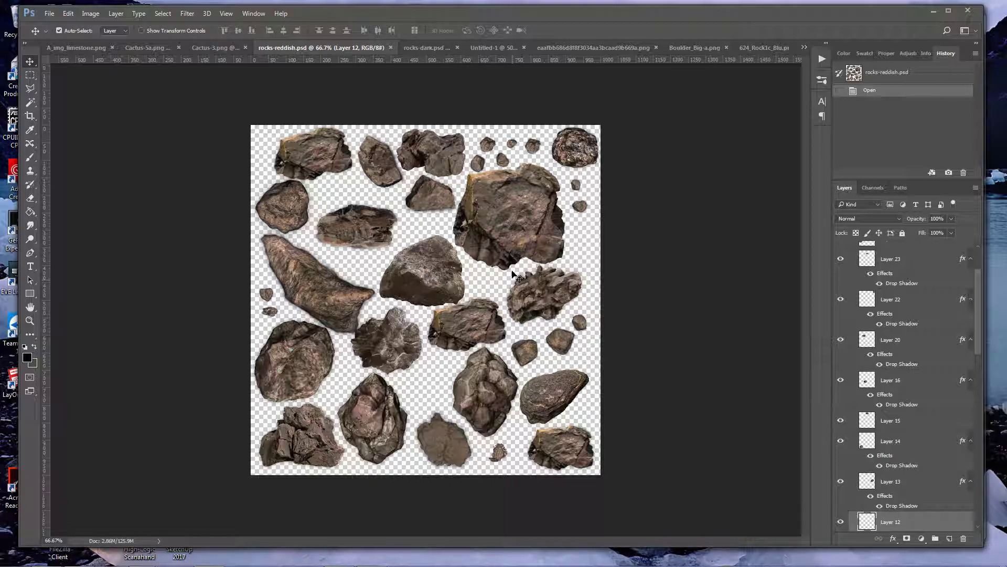
pyautogui.click(868, 260)
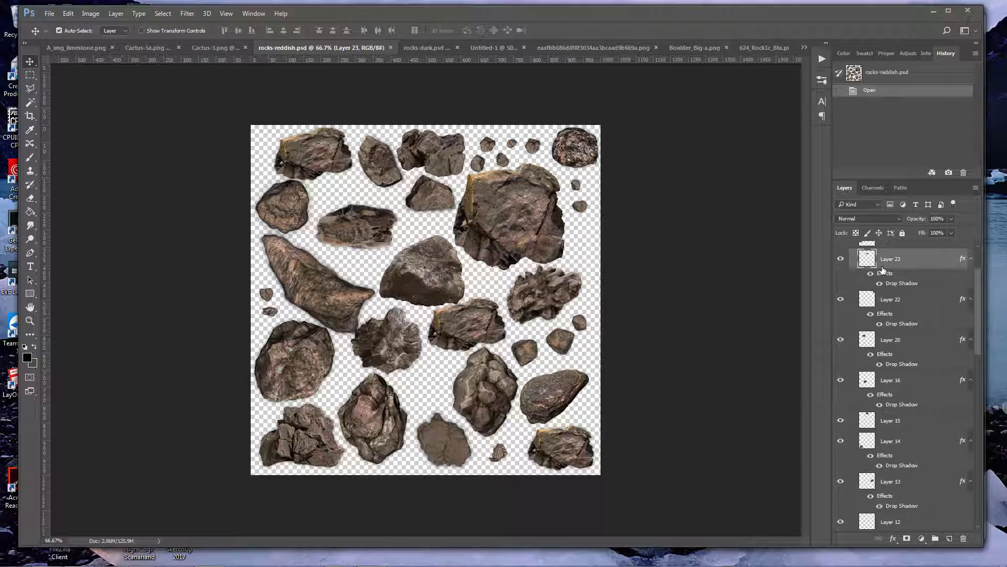
pyautogui.click(485, 46)
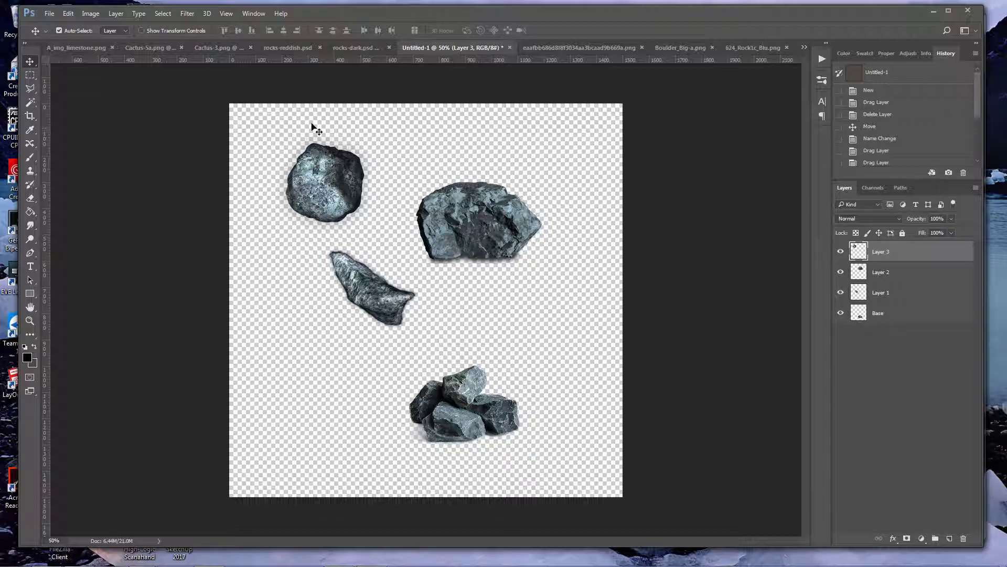
pyautogui.click(358, 47)
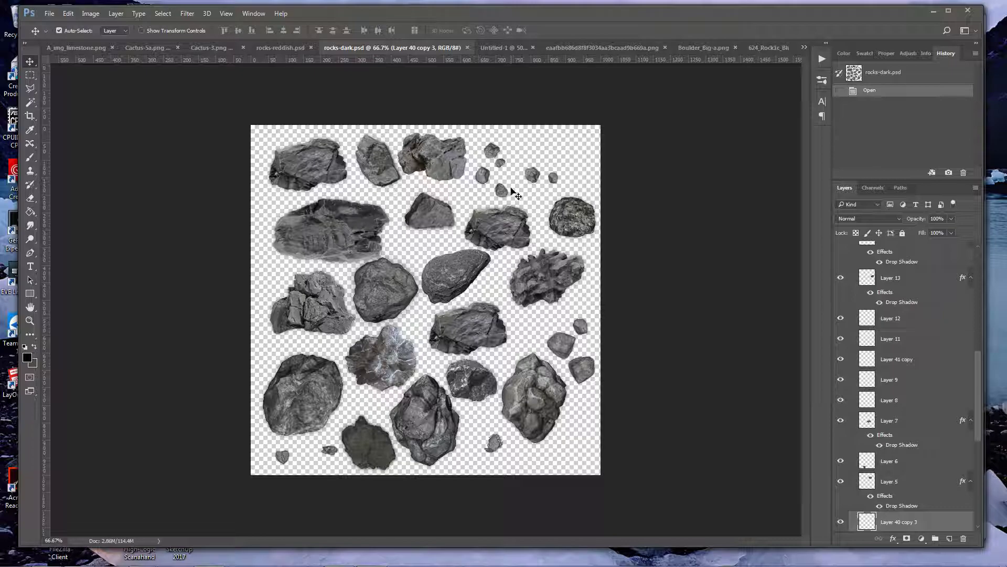
pyautogui.click(490, 48)
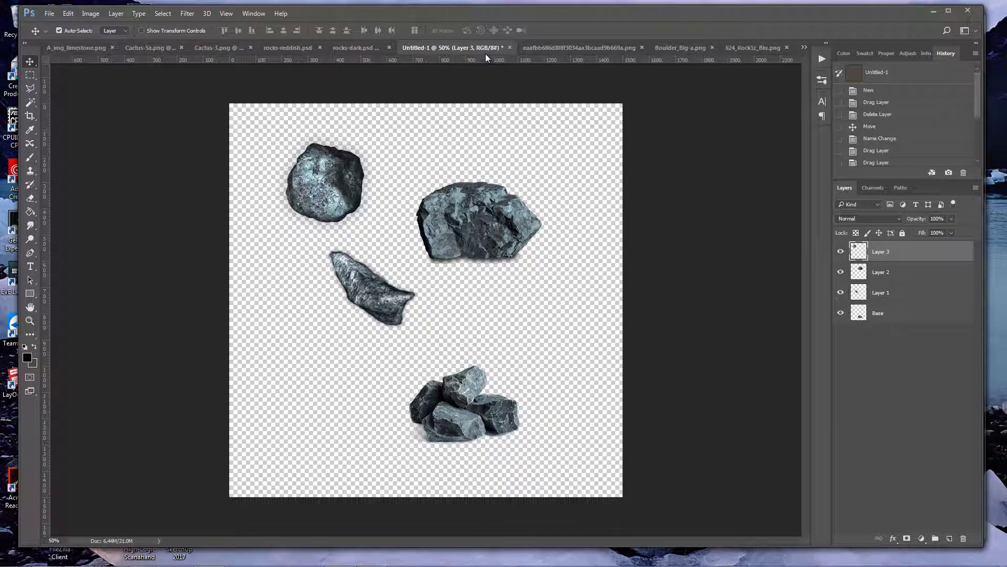
pyautogui.moveTo(483, 209); pyautogui.dragTo(523, 160)
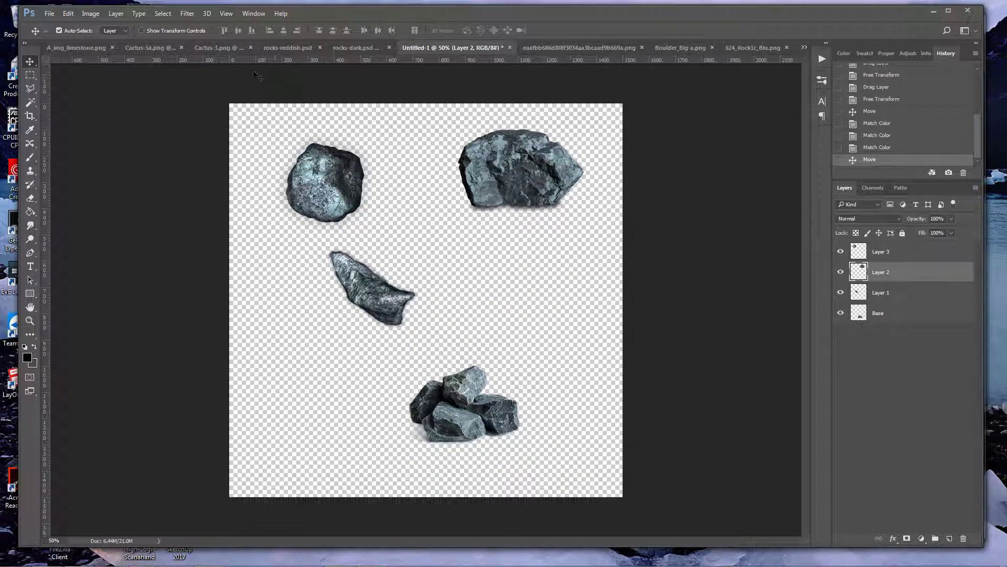
# Drag the yellowish cactus from Cactus-5a.png into the Untitled-1 rock document.
pyautogui.click(139, 49)
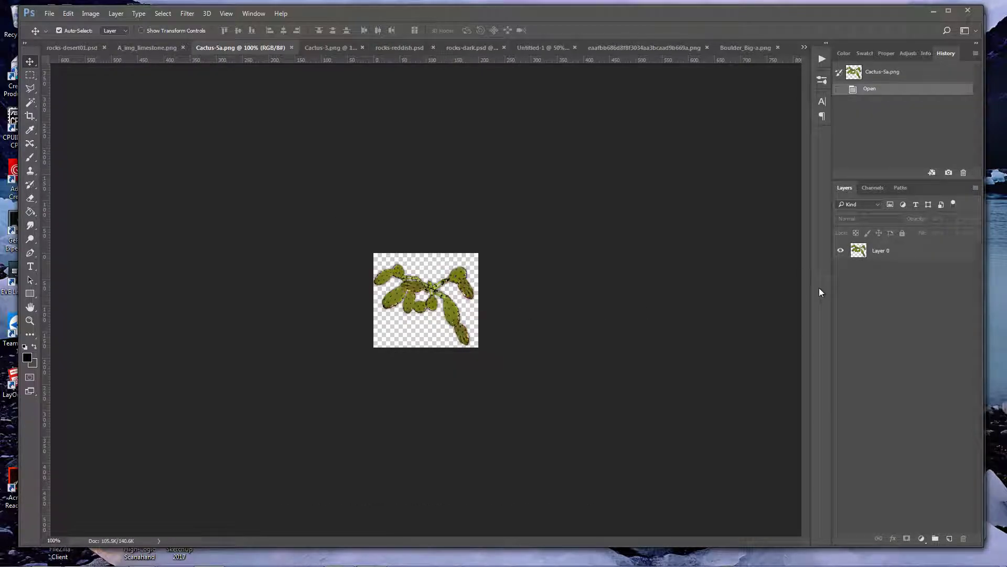
pyautogui.moveTo(863, 255); pyautogui.dragTo(509, 297)
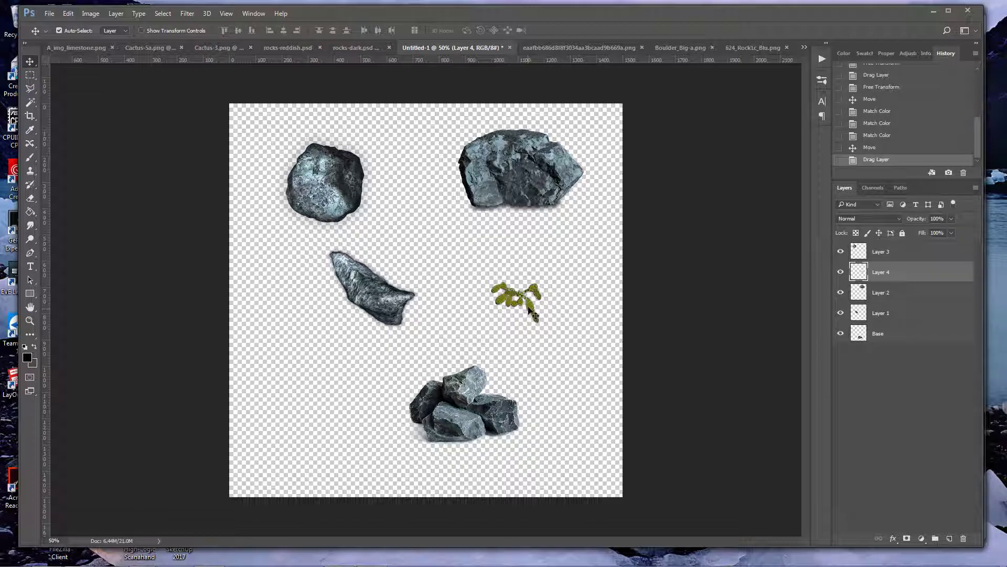
pyautogui.doubleClick(30, 320)
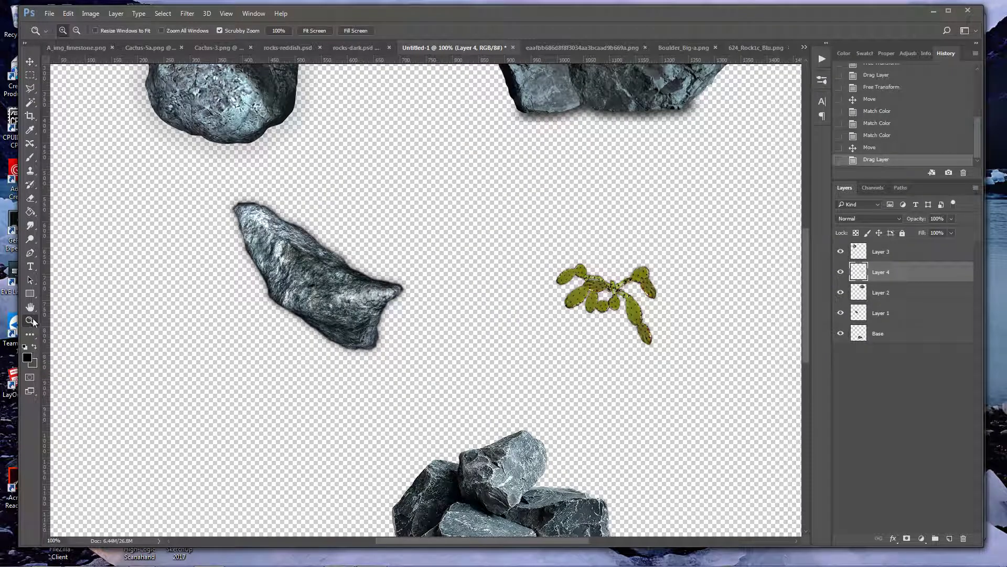
pyautogui.moveTo(517, 540); pyautogui.dragTo(562, 540)
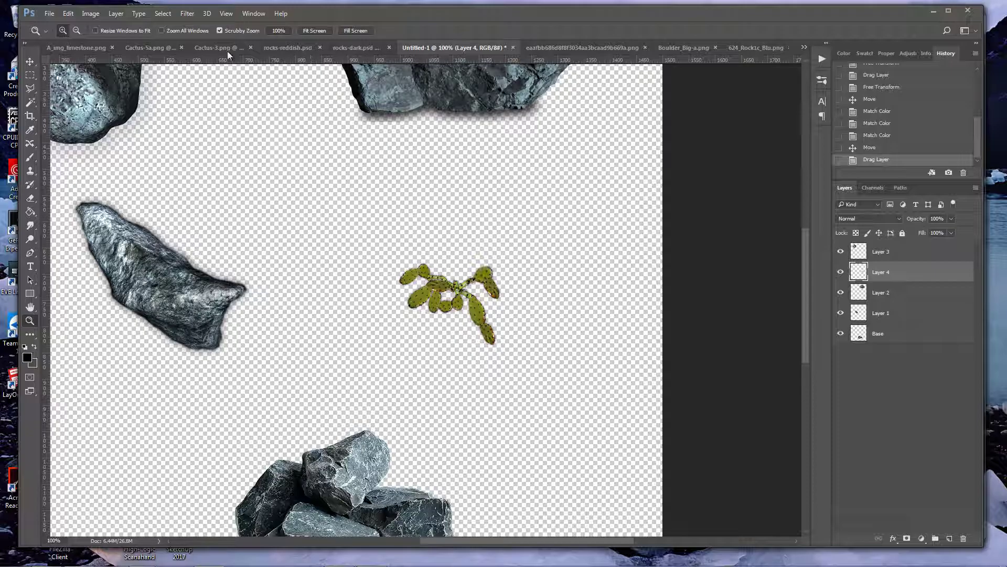
# Drag the green cactus from Cactus-3.png into Untitled-1 and position it.
pyautogui.click(211, 46)
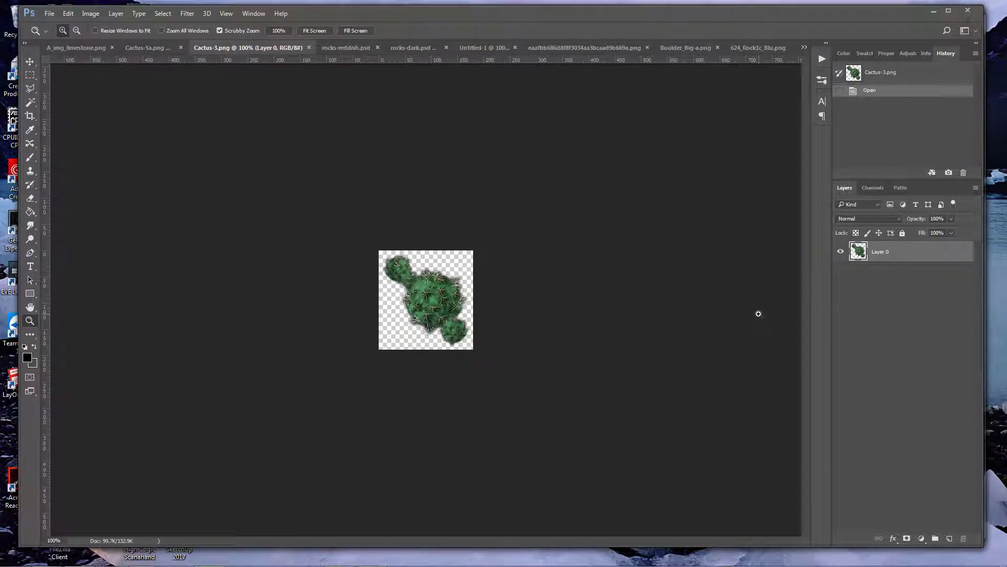
pyautogui.moveTo(858, 251); pyautogui.dragTo(579, 233)
pyautogui.press('v')
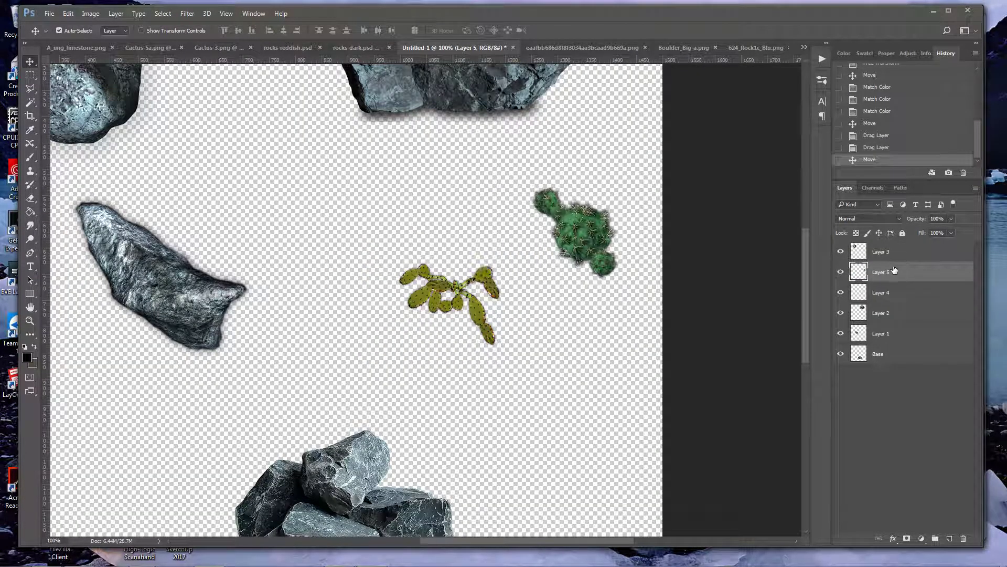
pyautogui.doubleClick(872, 273)
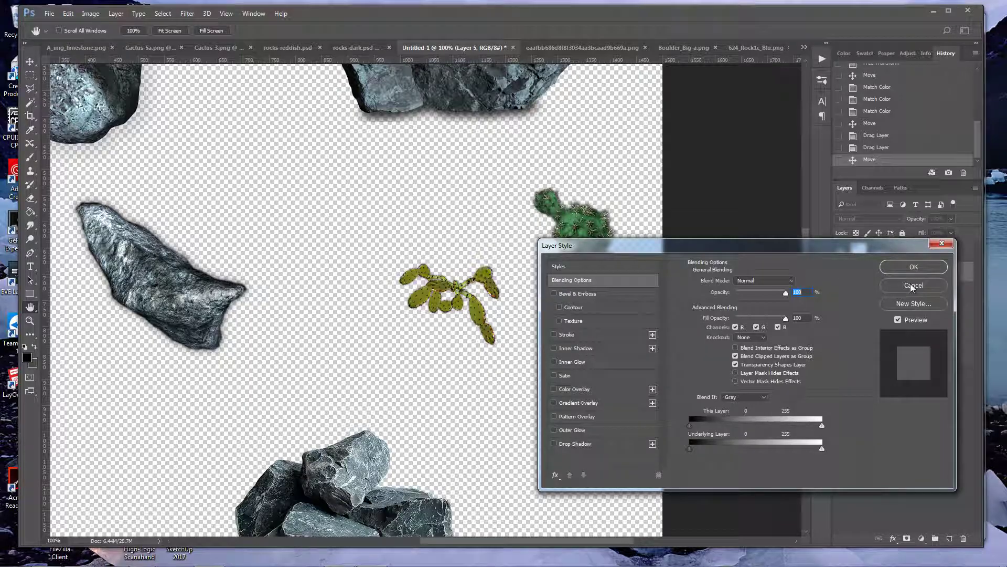
pyautogui.click(901, 285)
# Rename the green cactus layer 'Desired Color' and select the yellowish cactus layer.
pyautogui.doubleClick(880, 272)
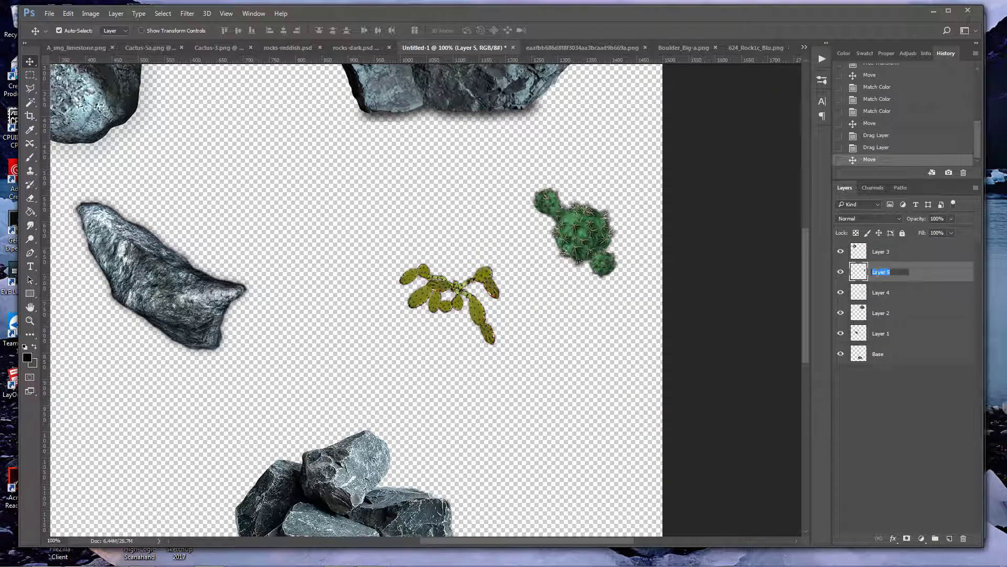
pyautogui.write('Desired Color')
pyautogui.press('Return')
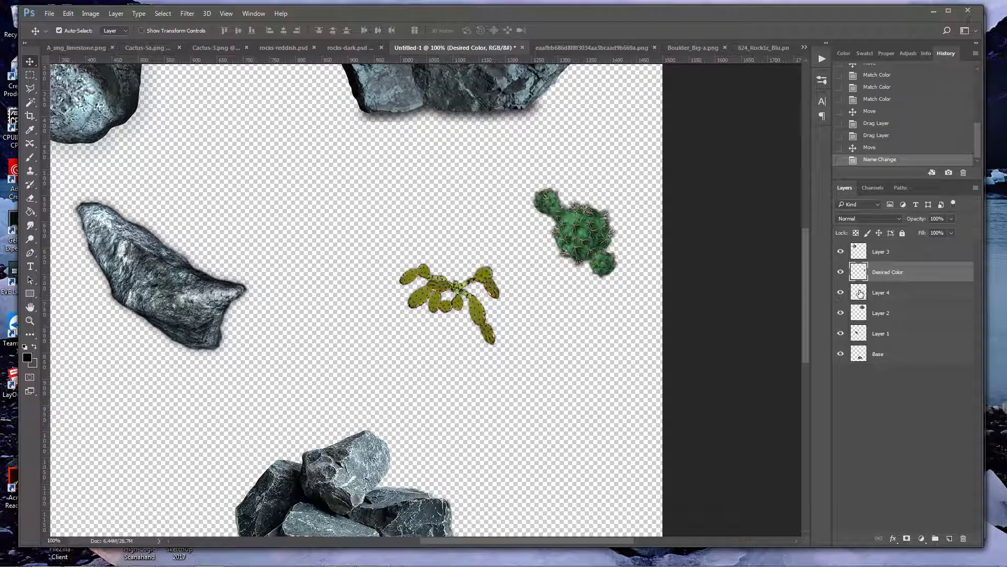
pyautogui.click(840, 292)
pyautogui.click(840, 292)
pyautogui.click(882, 294)
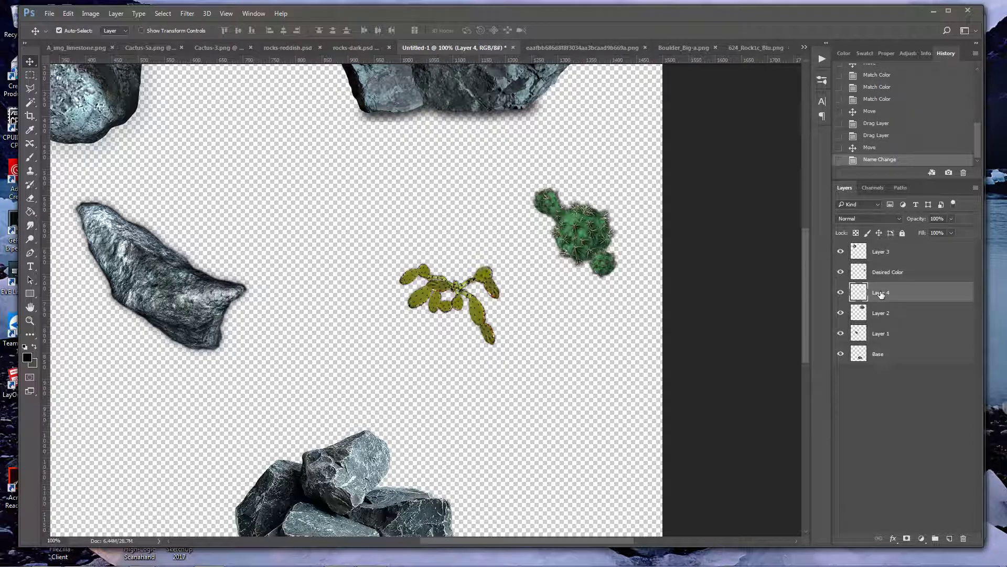
# Apply Match Color to Layer 4, sourced from Untitled-1's Desired Color layer.
pyautogui.click(90, 14)
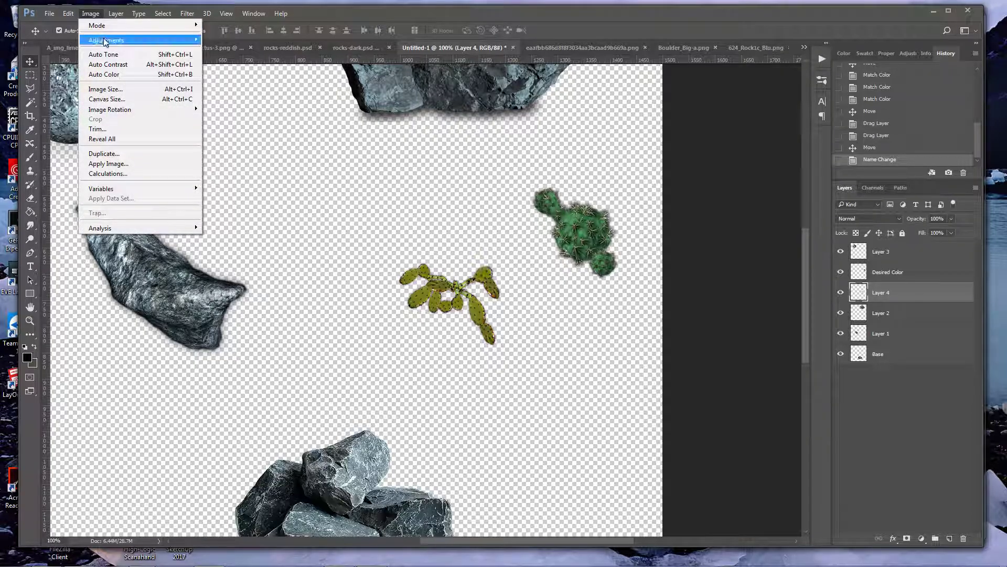
pyautogui.moveTo(105, 41)
pyautogui.click(265, 246)
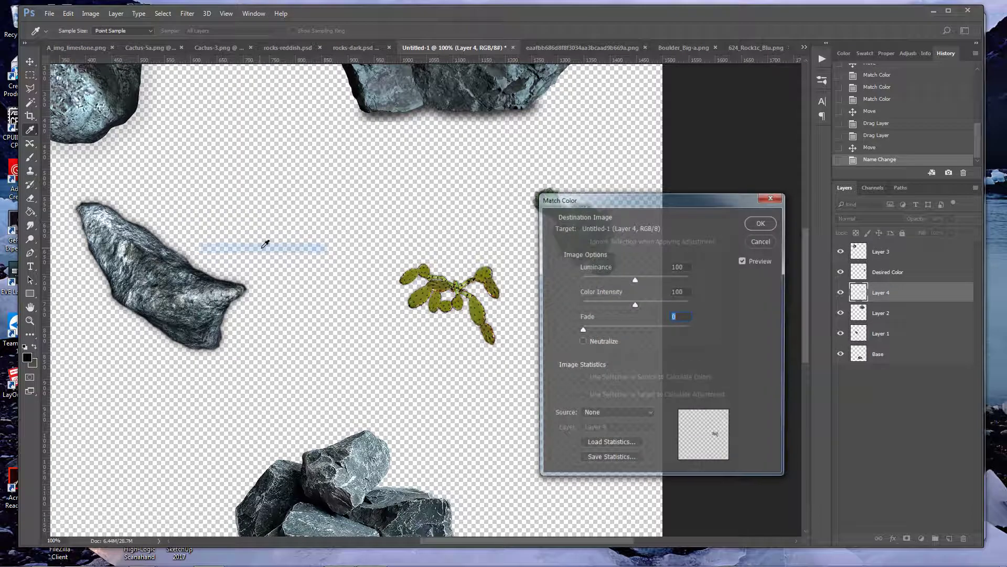
pyautogui.click(635, 414)
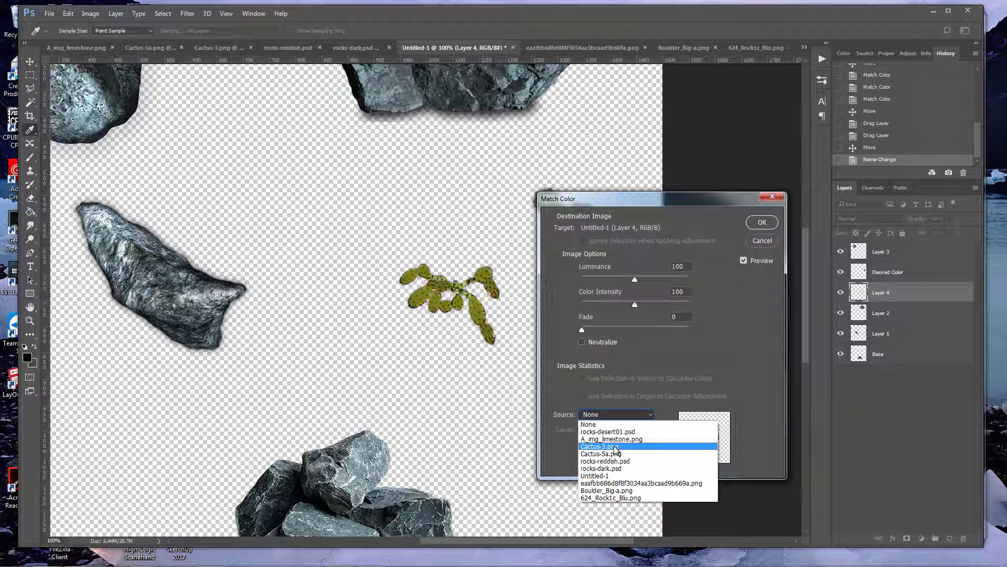
pyautogui.click(611, 476)
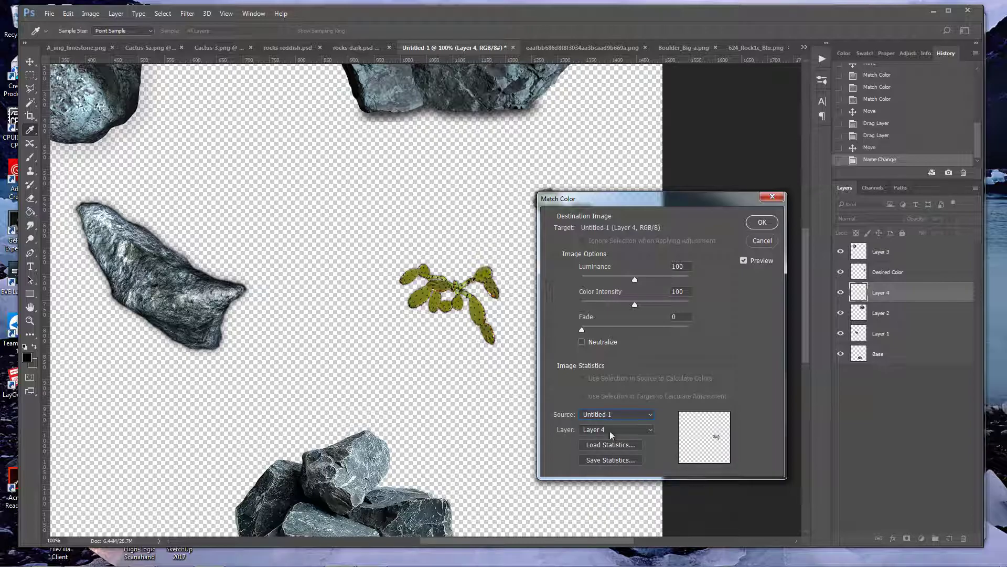
pyautogui.click(611, 430)
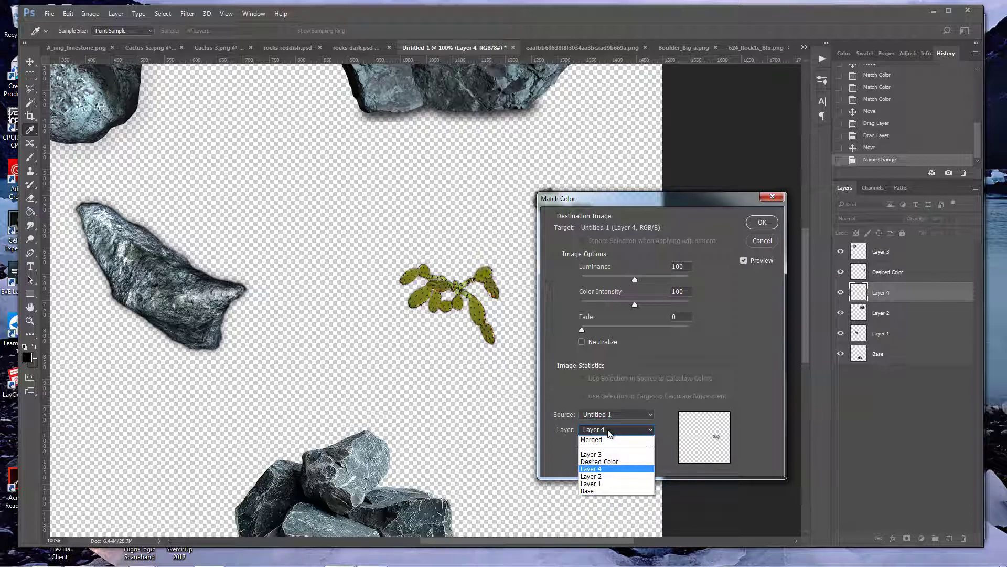
pyautogui.click(611, 462)
pyautogui.moveTo(622, 197); pyautogui.dragTo(726, 238)
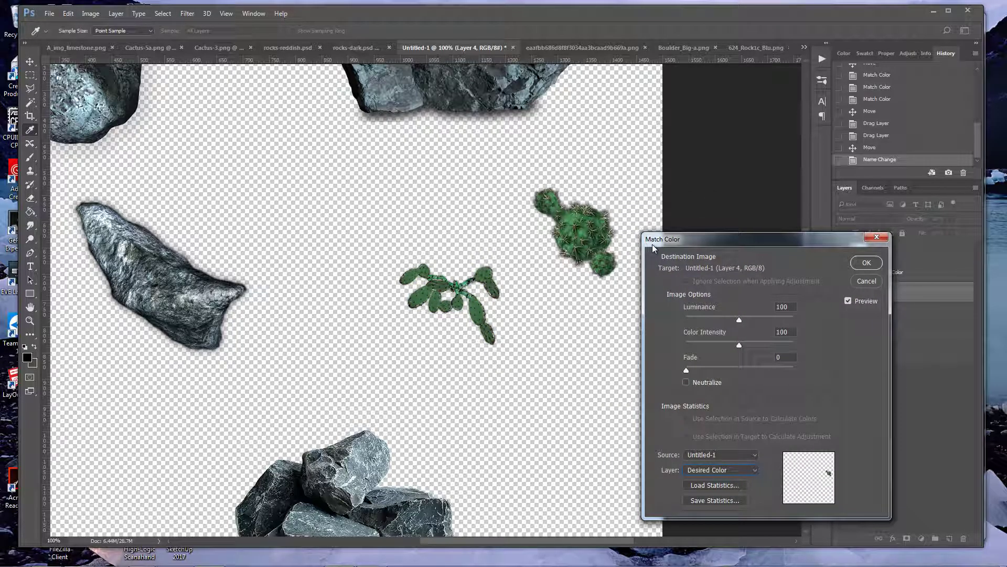
pyautogui.click(866, 262)
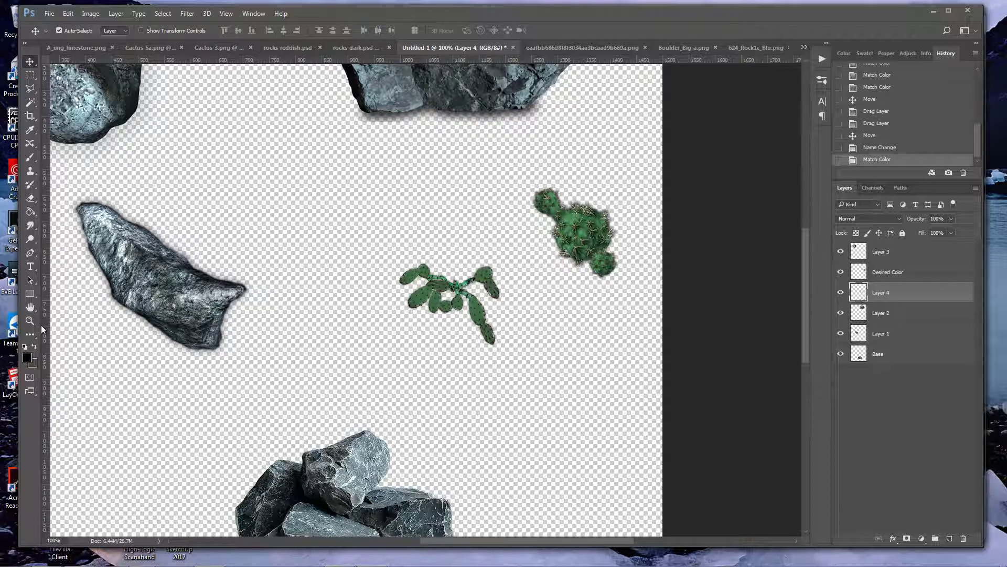
pyautogui.click(31, 324)
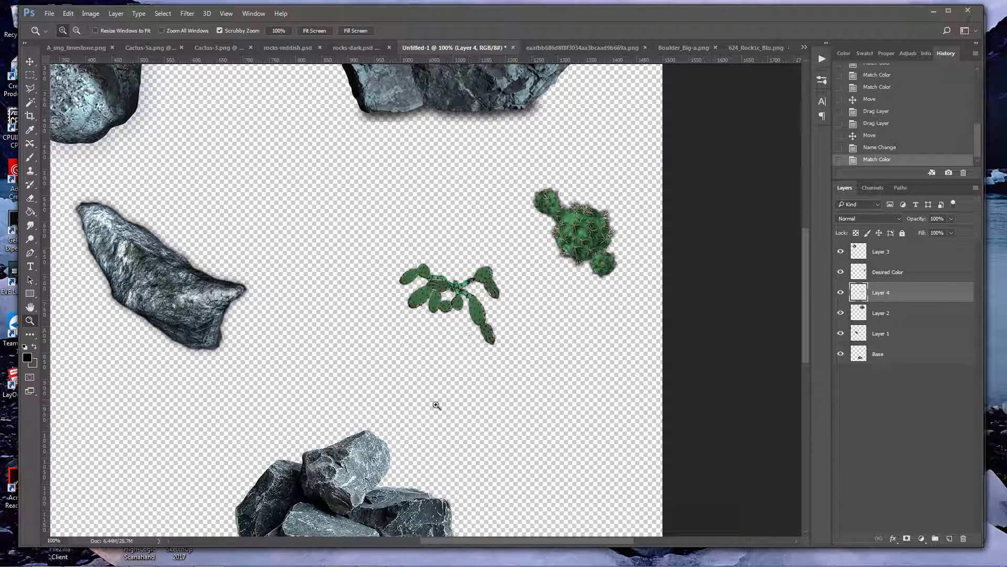
pyautogui.click(292, 47)
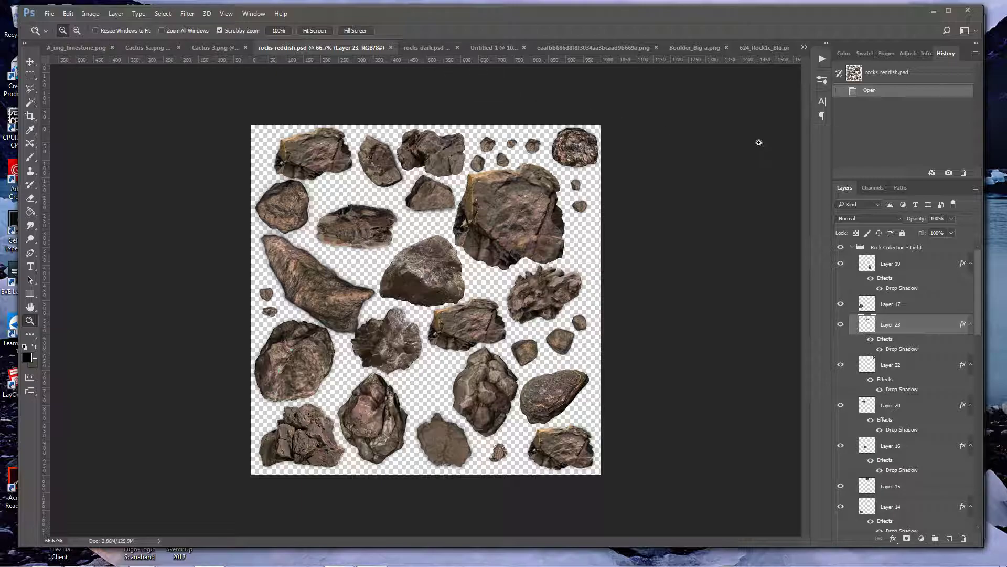
pyautogui.click(486, 48)
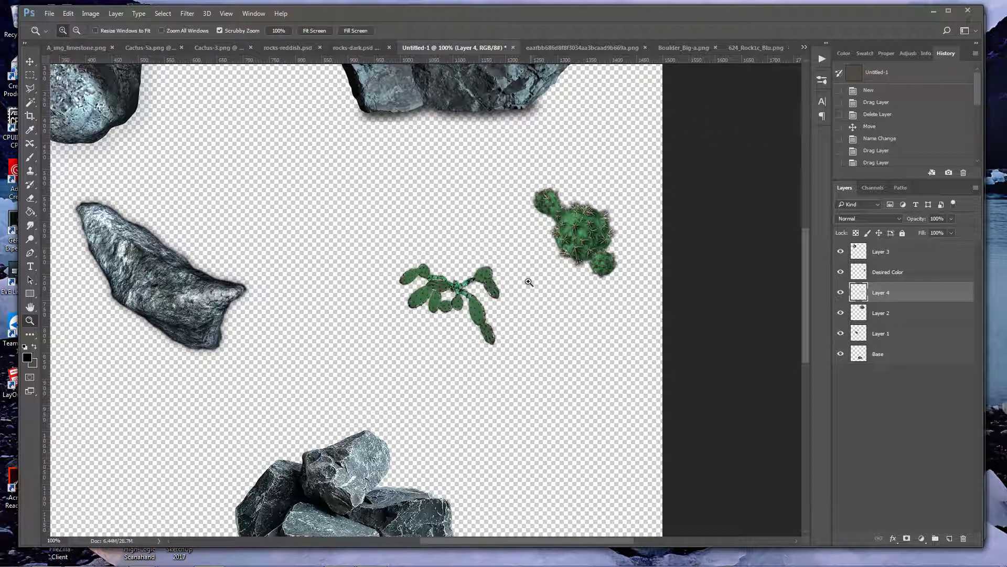